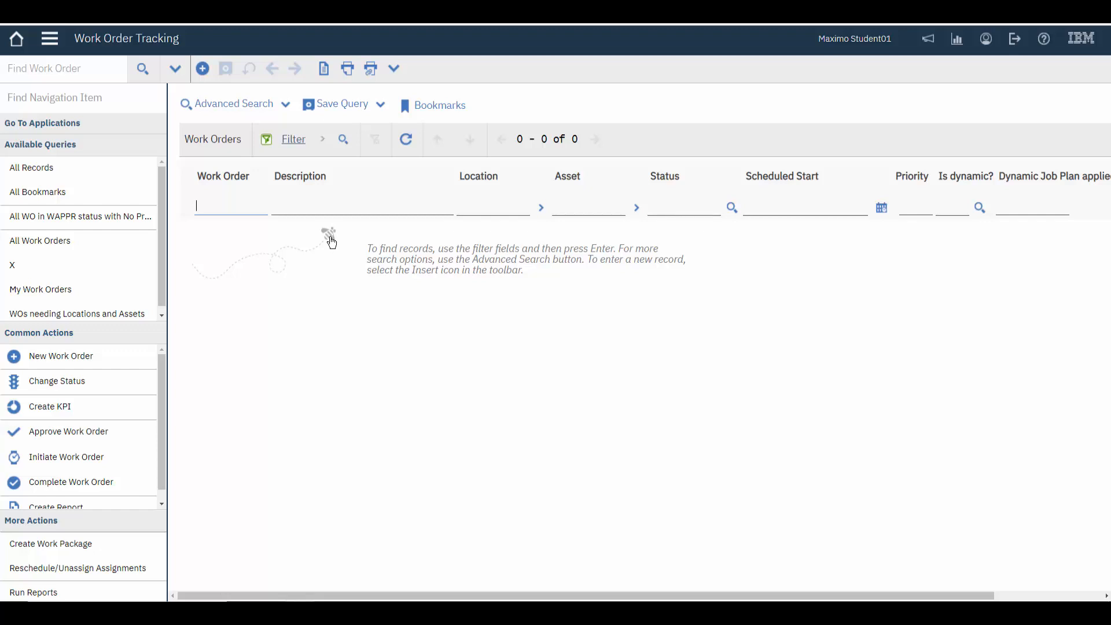
List all work orders and filter them to the statuses CLOSE and COMP
key("Return")
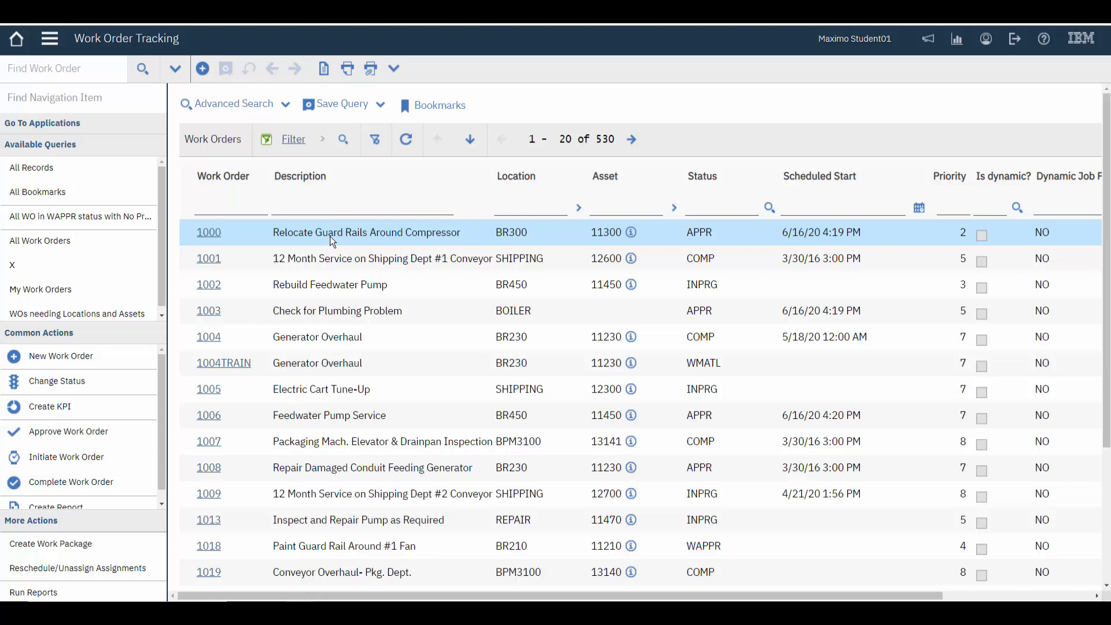
left_click(768, 207)
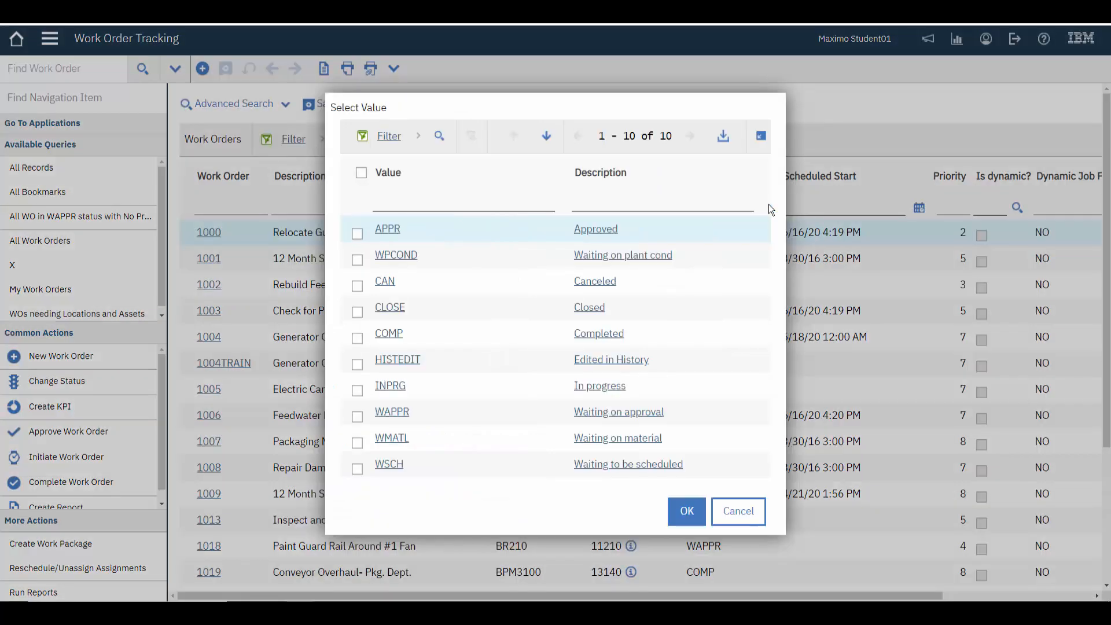
left_click(357, 313)
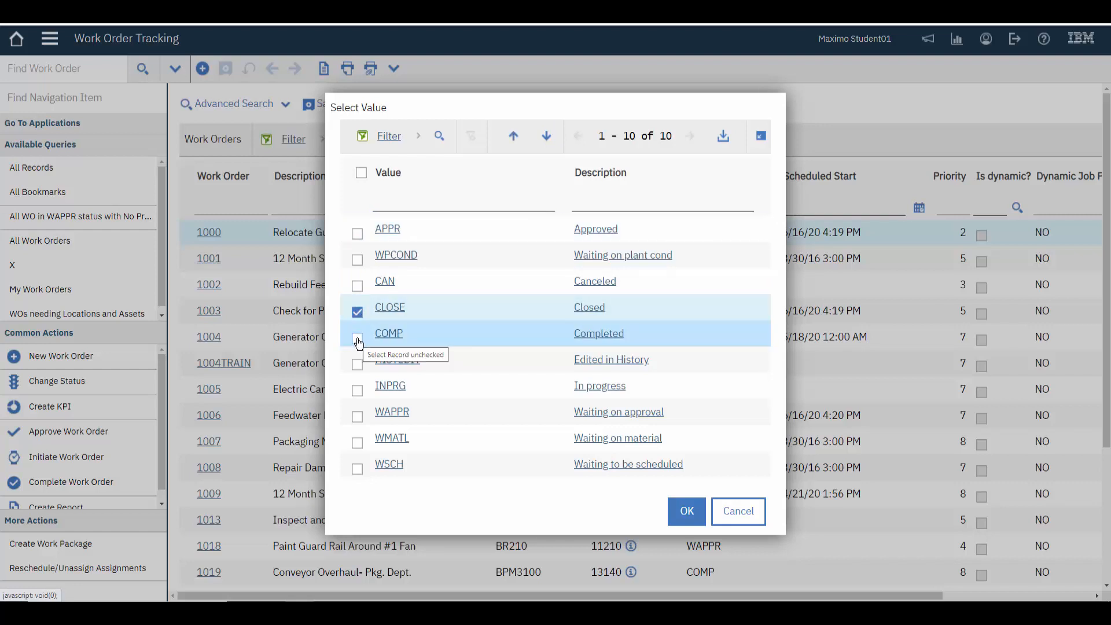
left_click(358, 339)
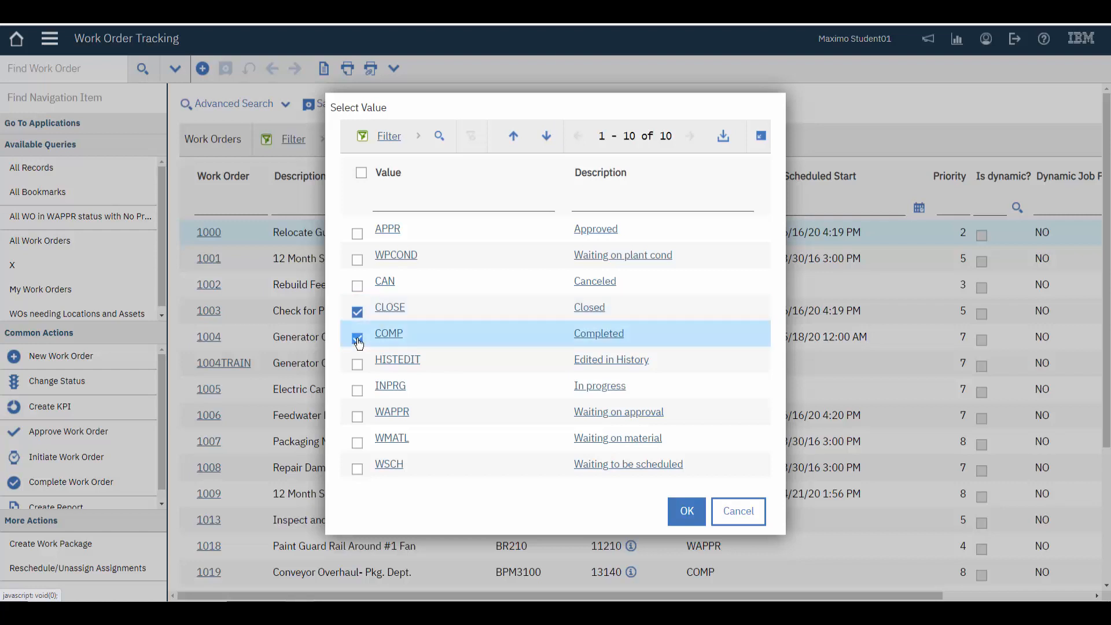
left_click(686, 512)
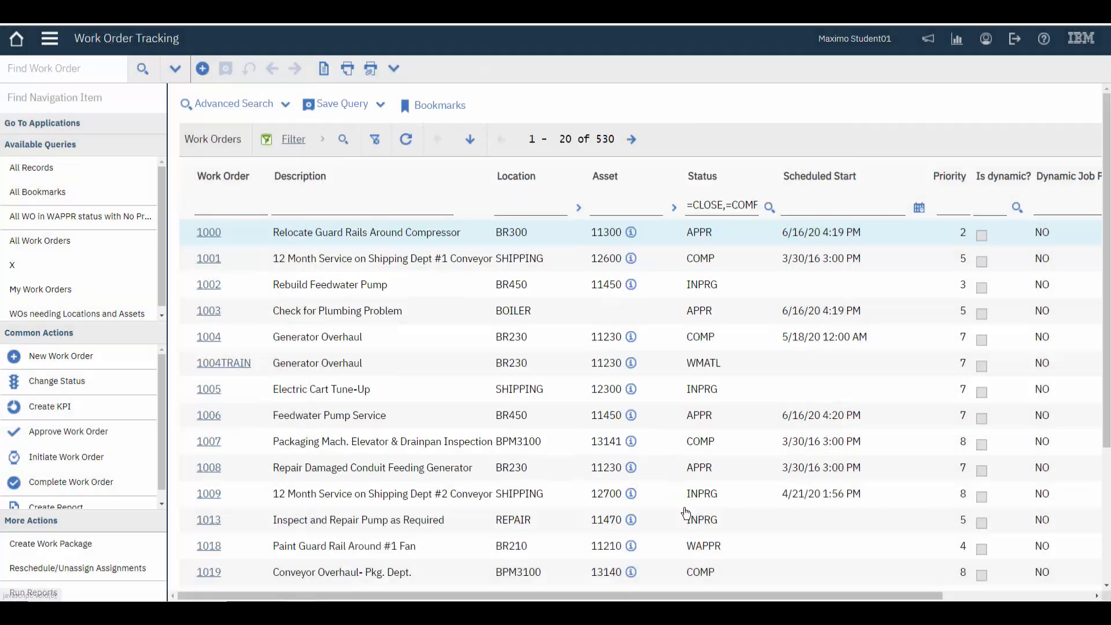
left_click(344, 140)
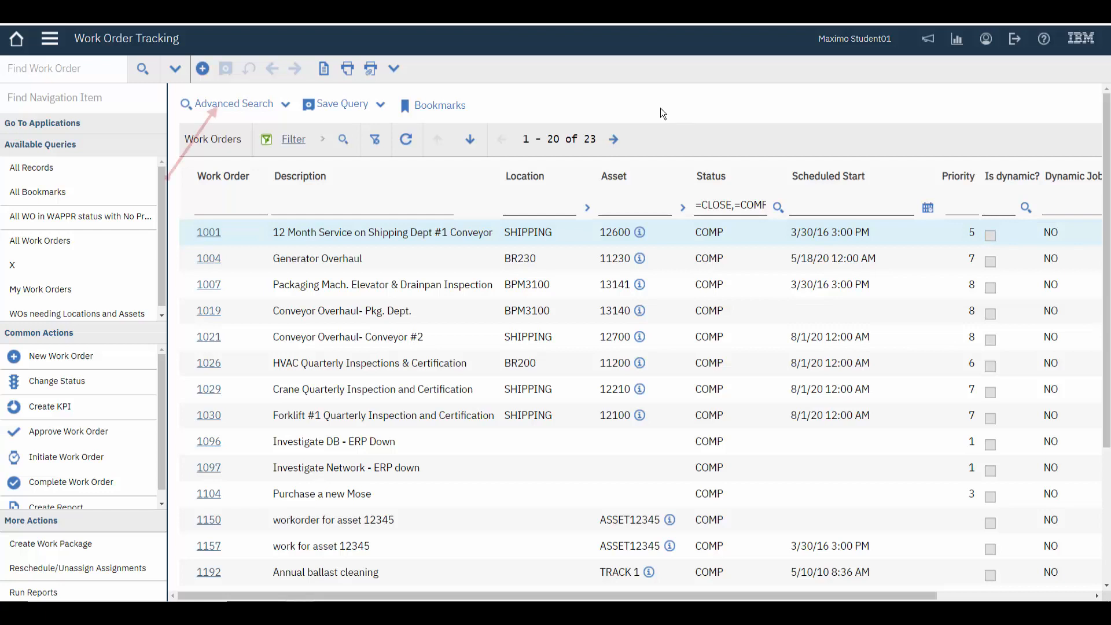
Open the advanced search for work orders and set the work type criterion to PM (Preventive Maintenance)
left_click(226, 107)
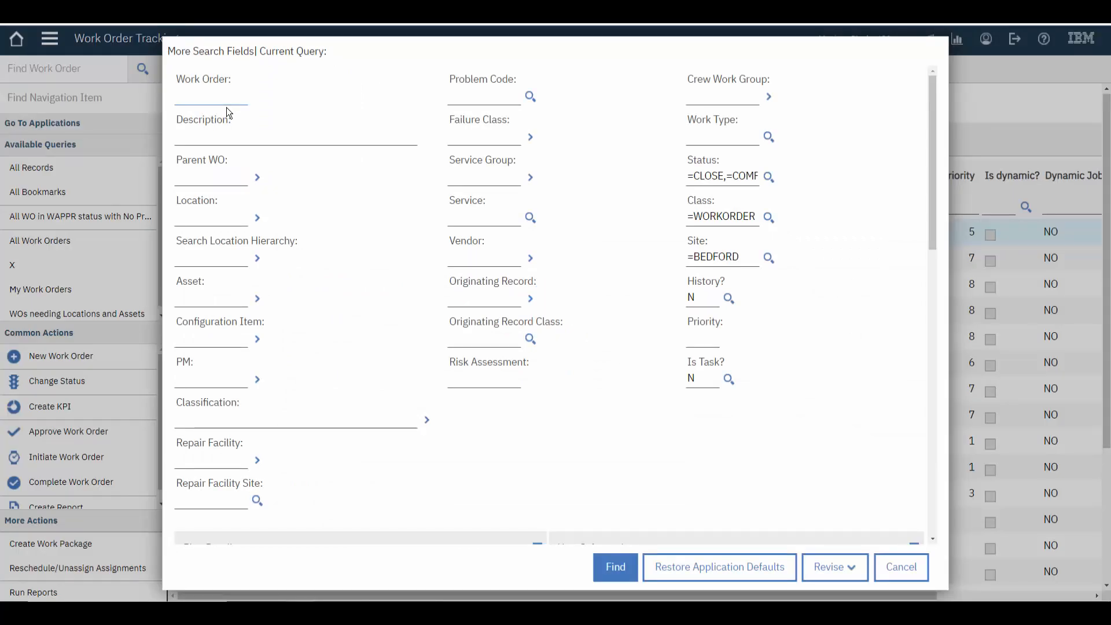
left_click(716, 139)
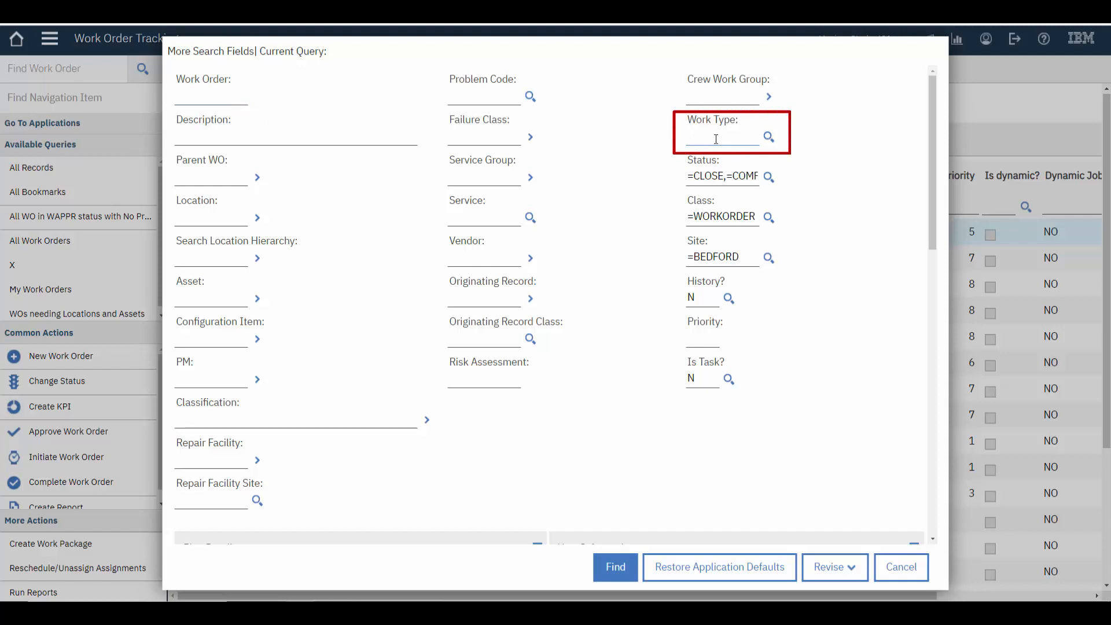
left_click(767, 138)
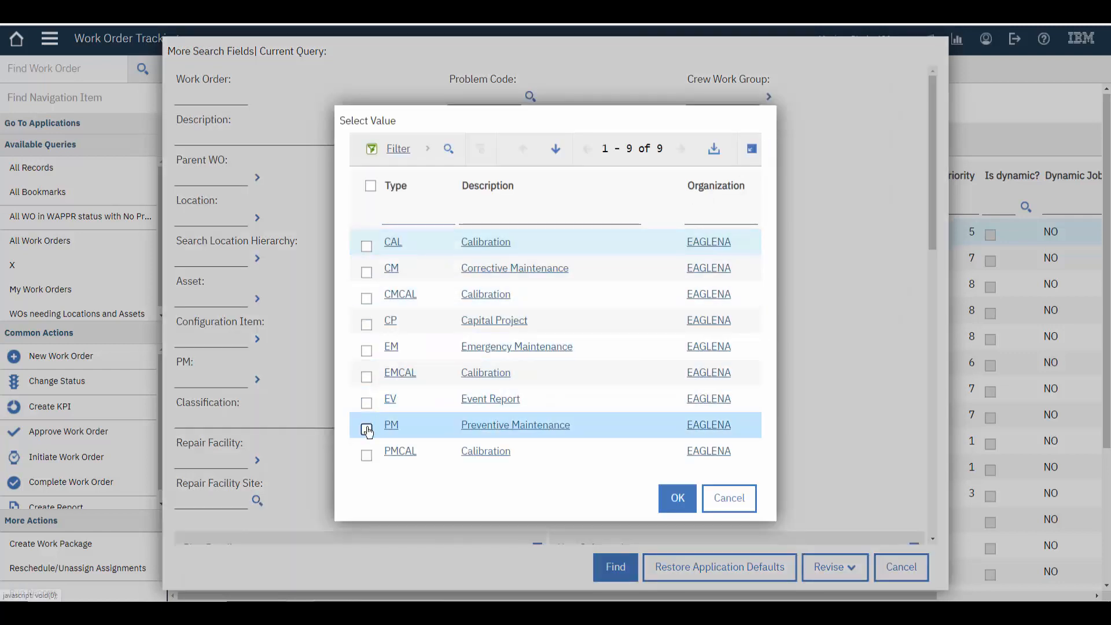
left_click(368, 429)
left_click(677, 498)
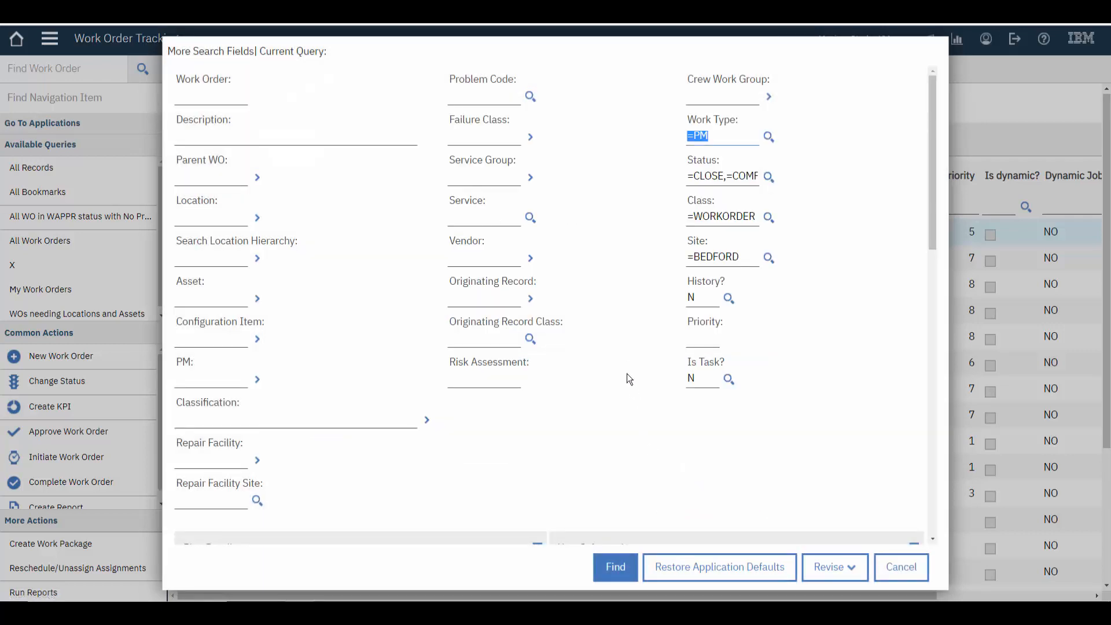
Set the Actual Finish range from 08/01/2020 to 08/31/2020 and run the advanced search
scroll(640, 312, "down", 1)
scroll(640, 315, "down", 5)
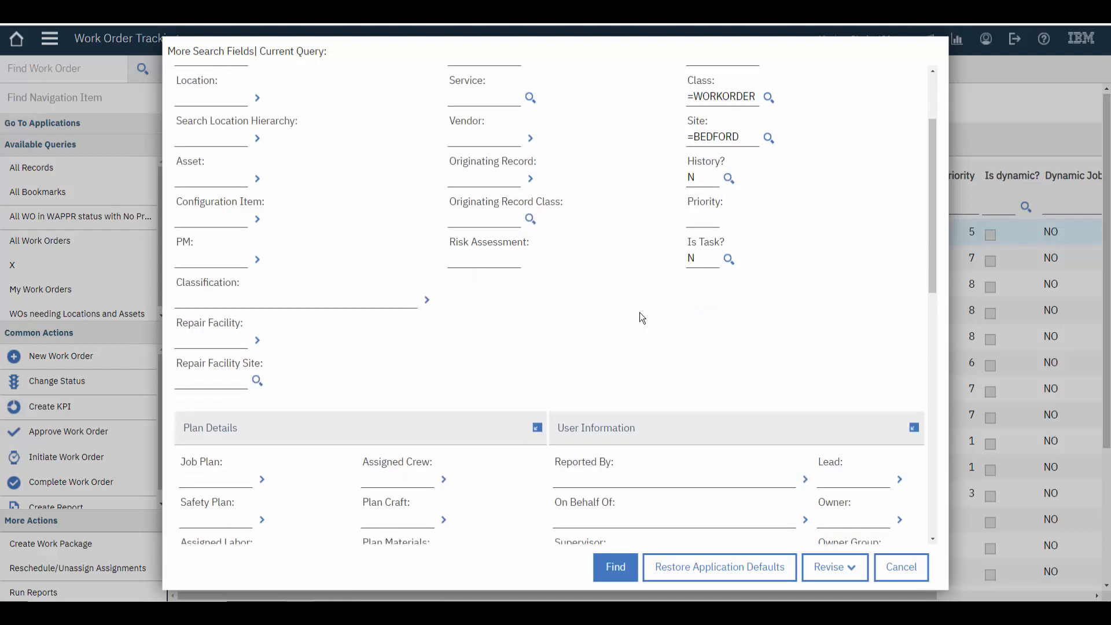
scroll(640, 315, "down", 4)
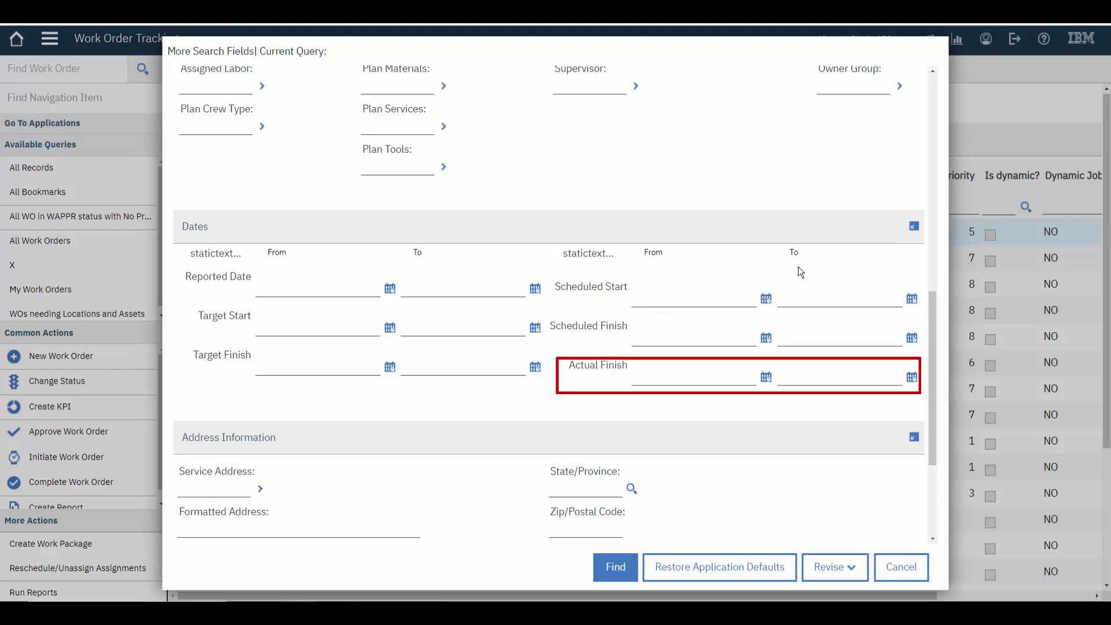
left_click(656, 377)
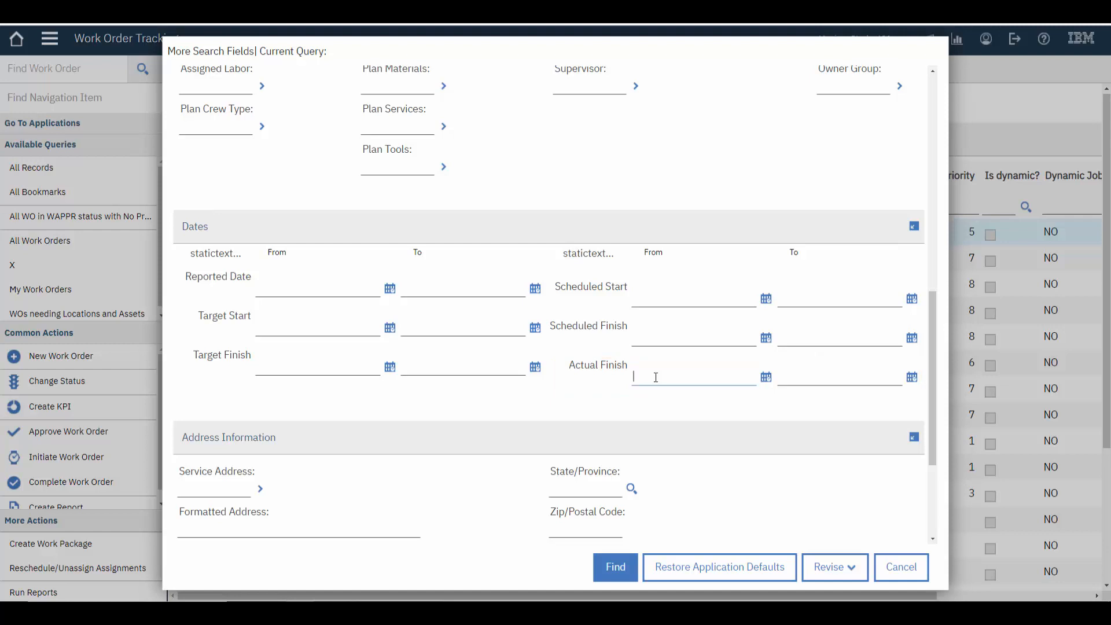
type("0/")
type("8/0")
type("1/2020")
type("08/3")
type("1/2020")
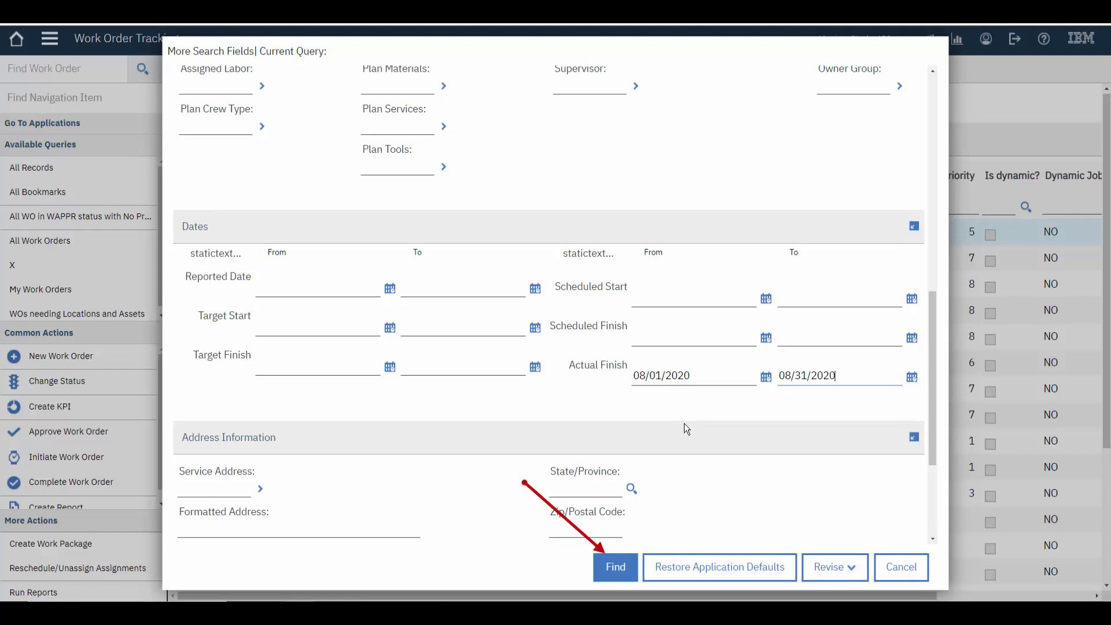
left_click(615, 567)
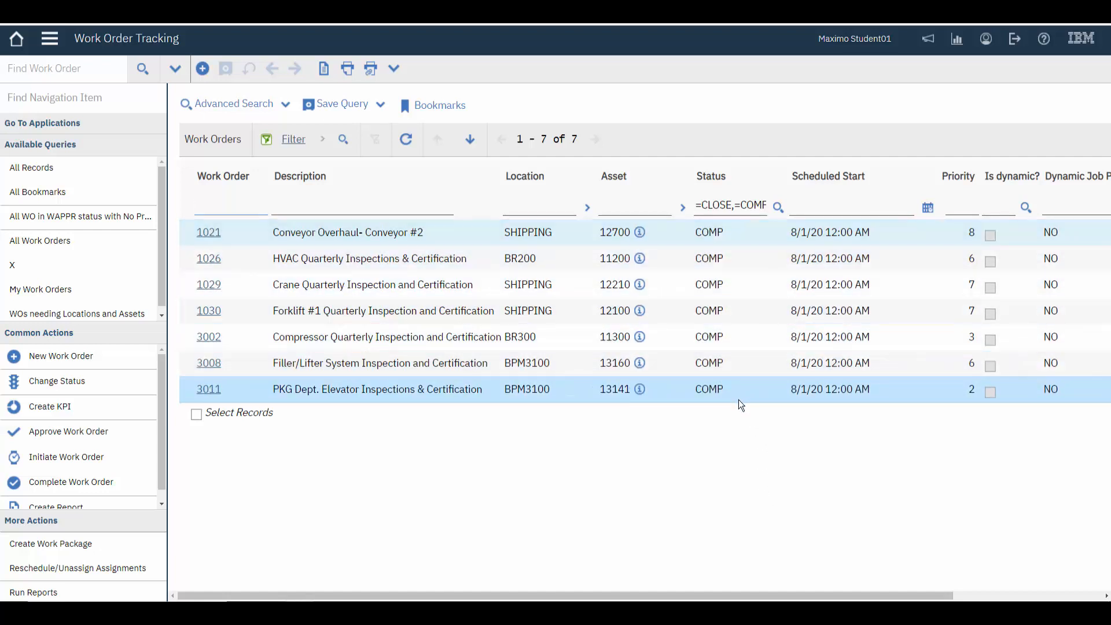
Reopen the advanced search, clear the History? criterion, and run the search again
left_click(230, 106)
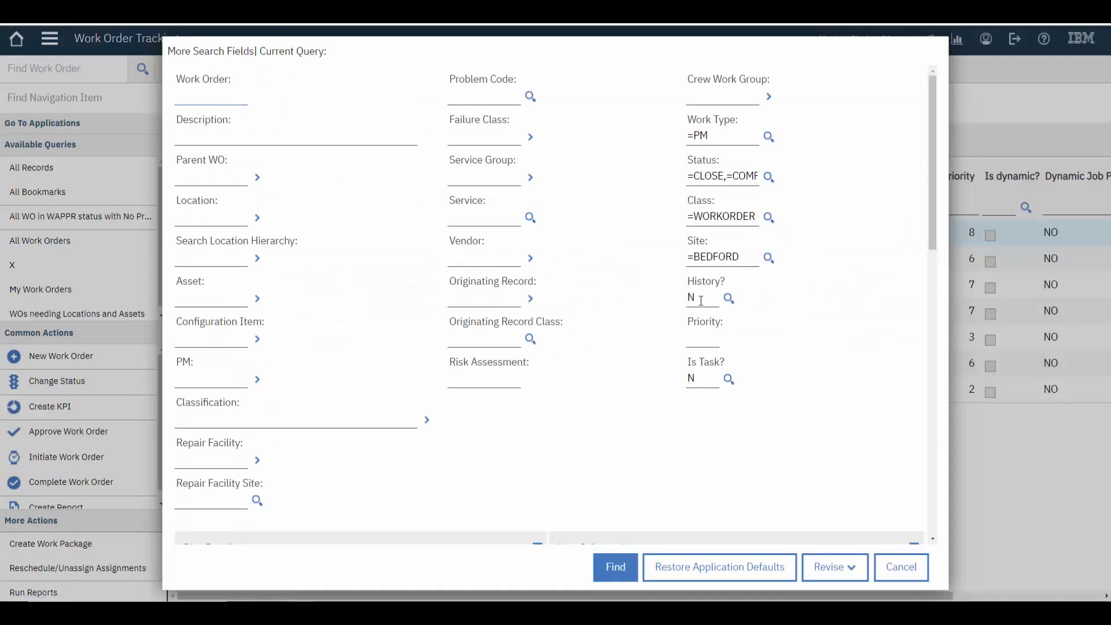
left_click(727, 298)
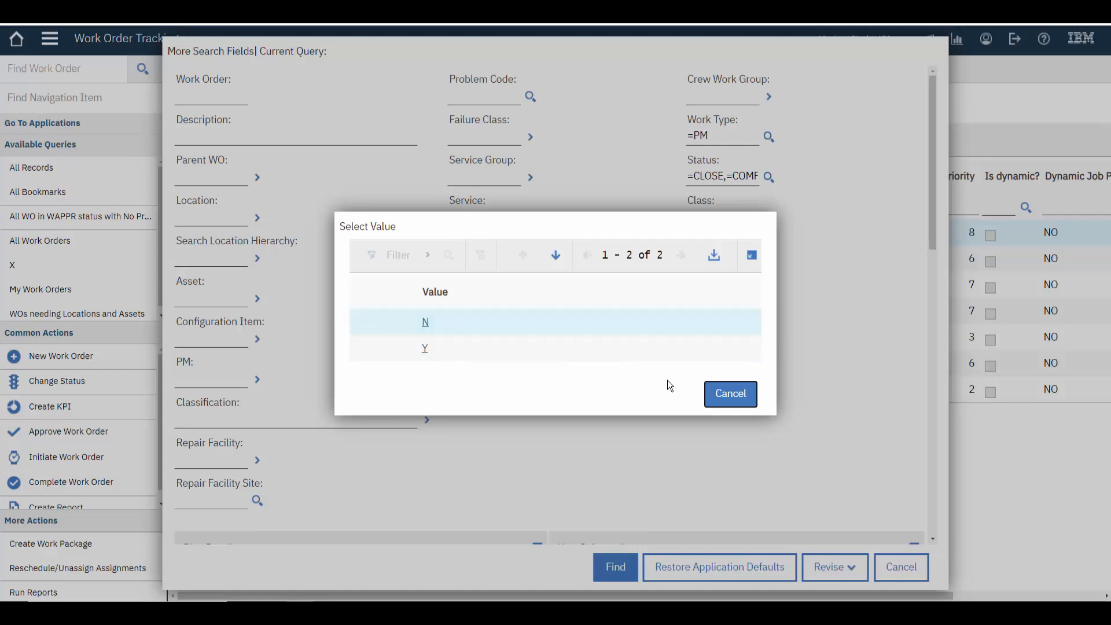
left_click(728, 399)
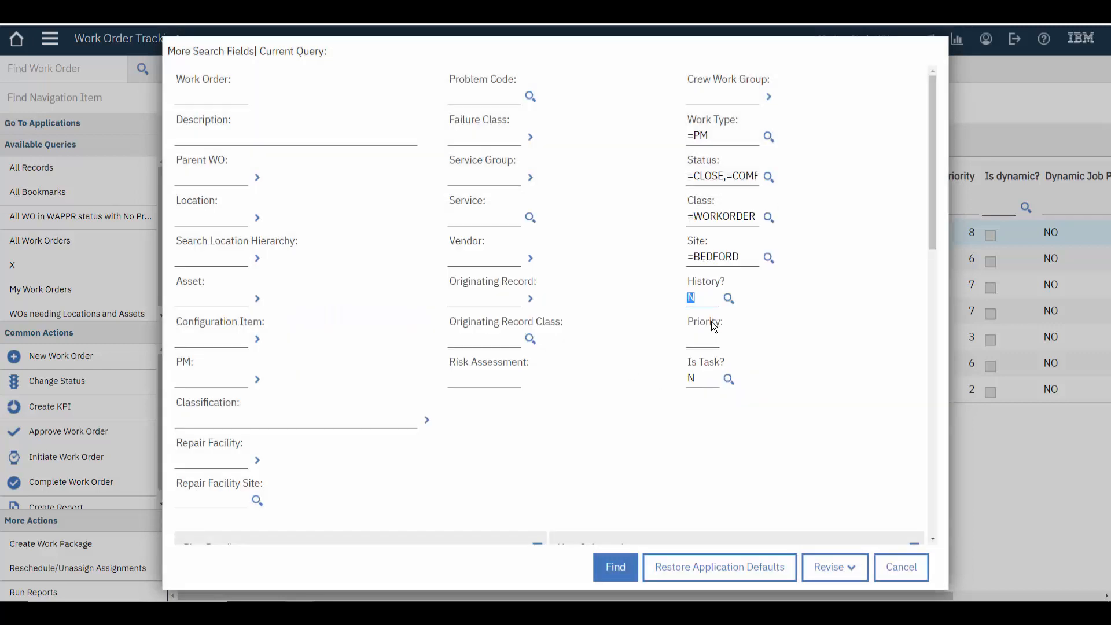
key("BackSpace")
left_click(615, 572)
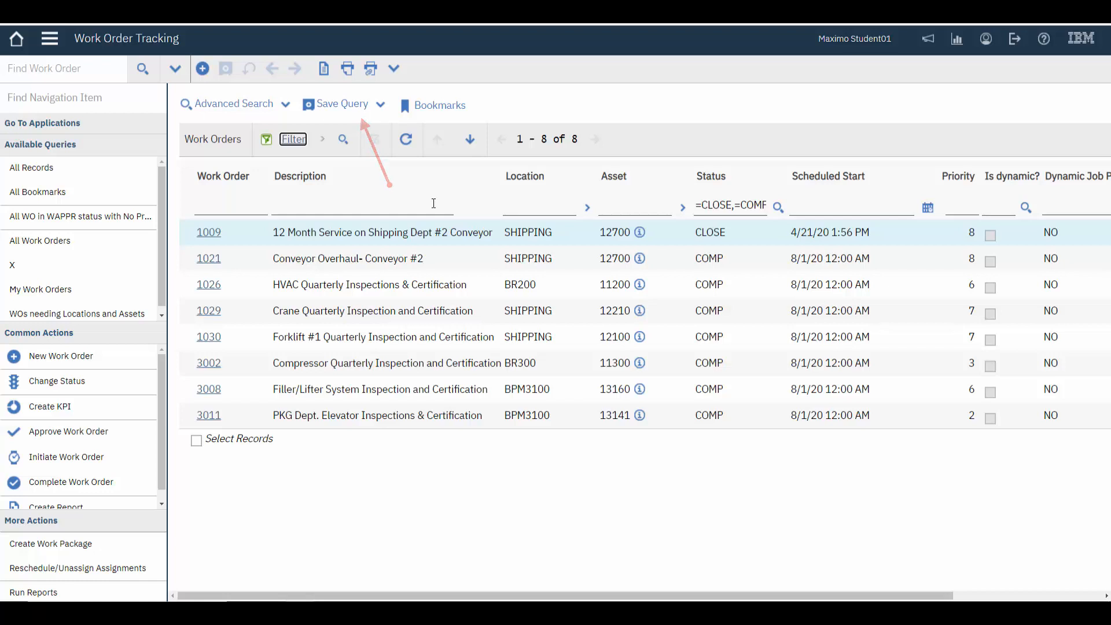
Start saving the current query and name it "All PM WO Completed this Month"
left_click(338, 107)
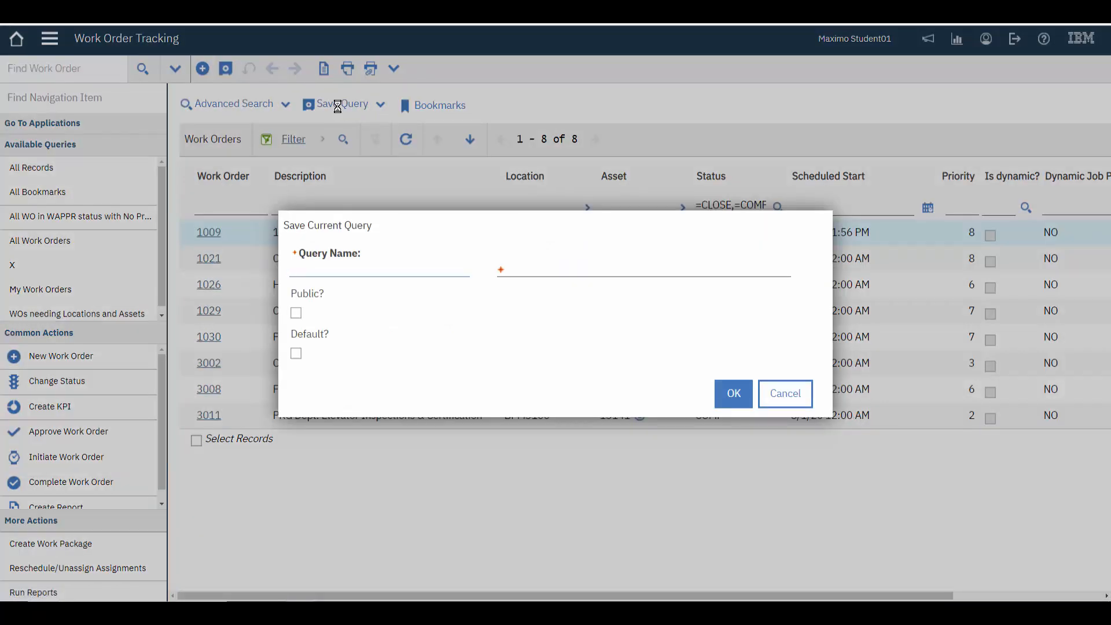
type("All PM WO Completed this Mon")
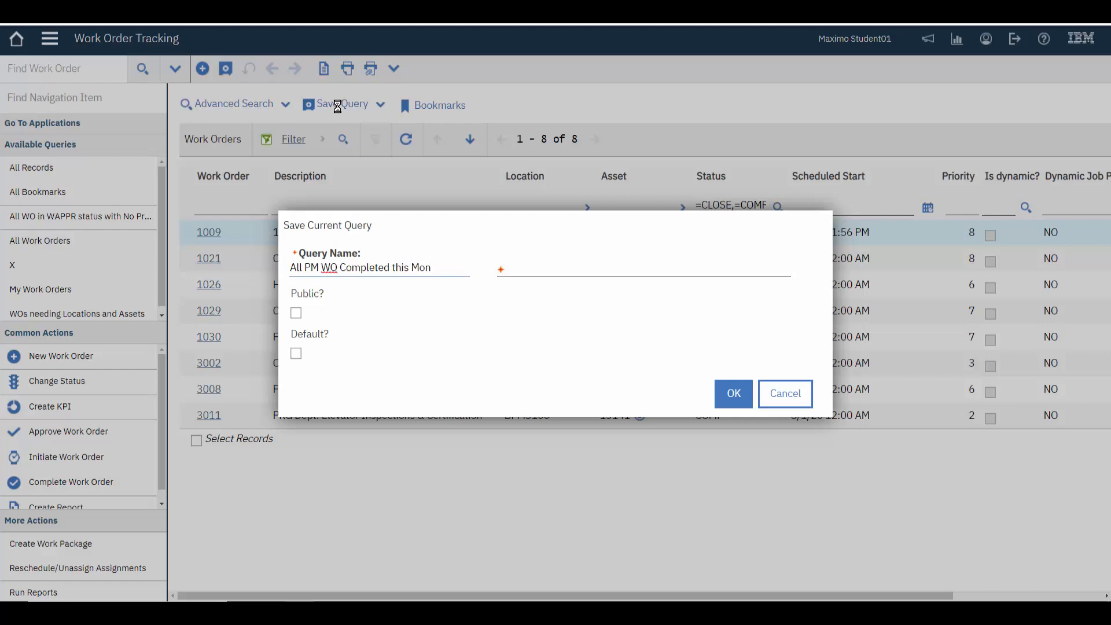
type("th")
Copy the query name into the query's description and save the query
left_click_drag(441, 268, 286, 260)
key("ctrl+c")
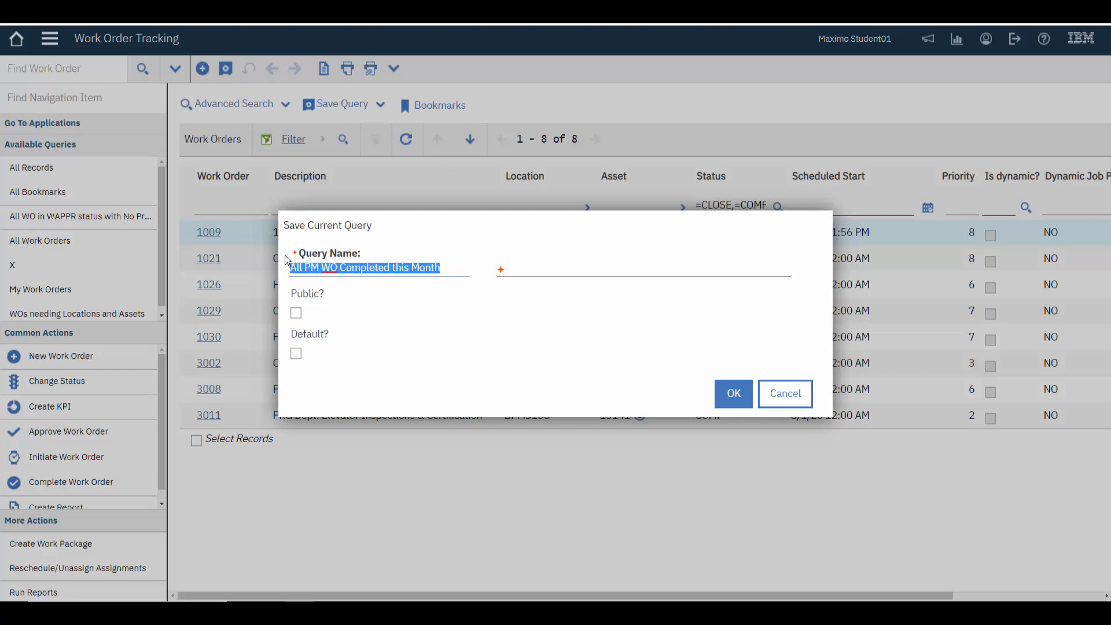
left_click(519, 272)
key("ctrl+v")
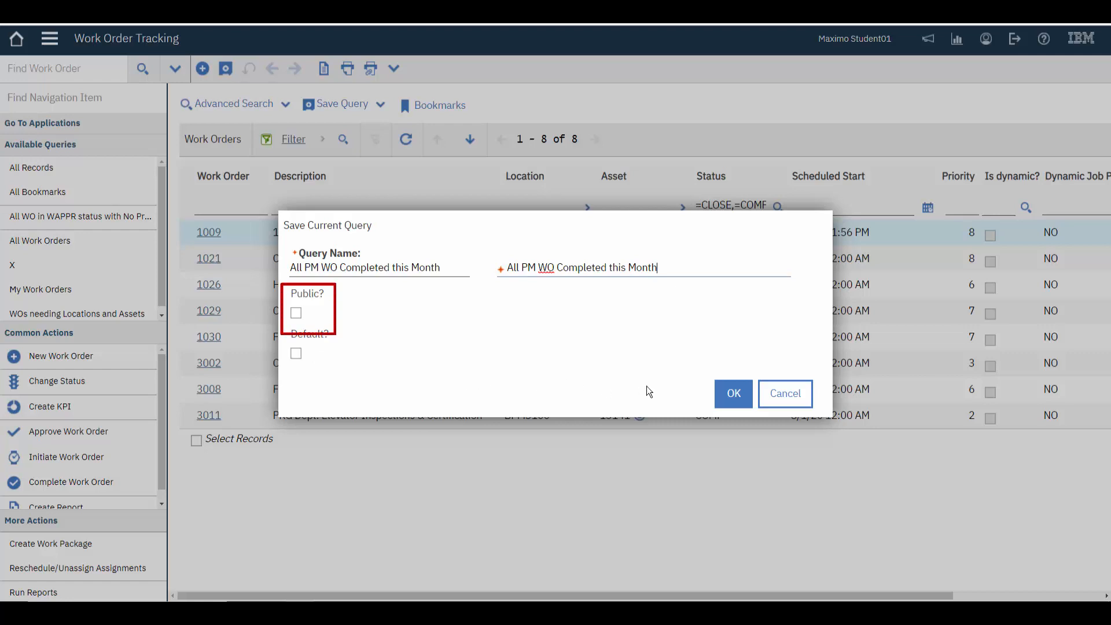
left_click(733, 394)
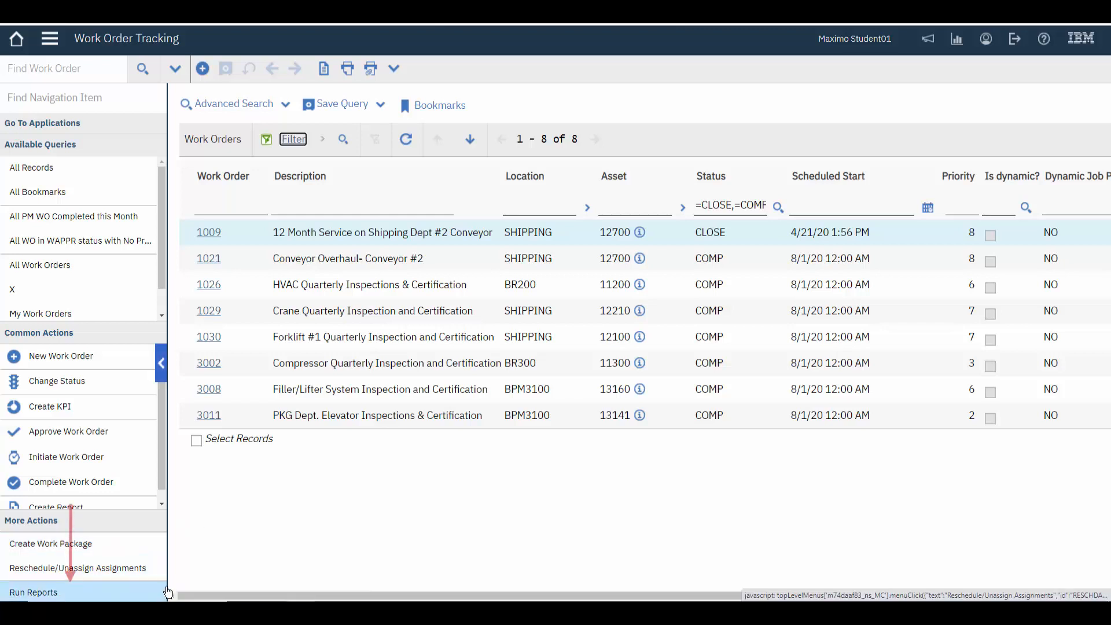
Run the Work Order List report immediately for the listed work orders, then close the reports dialog
left_click(44, 595)
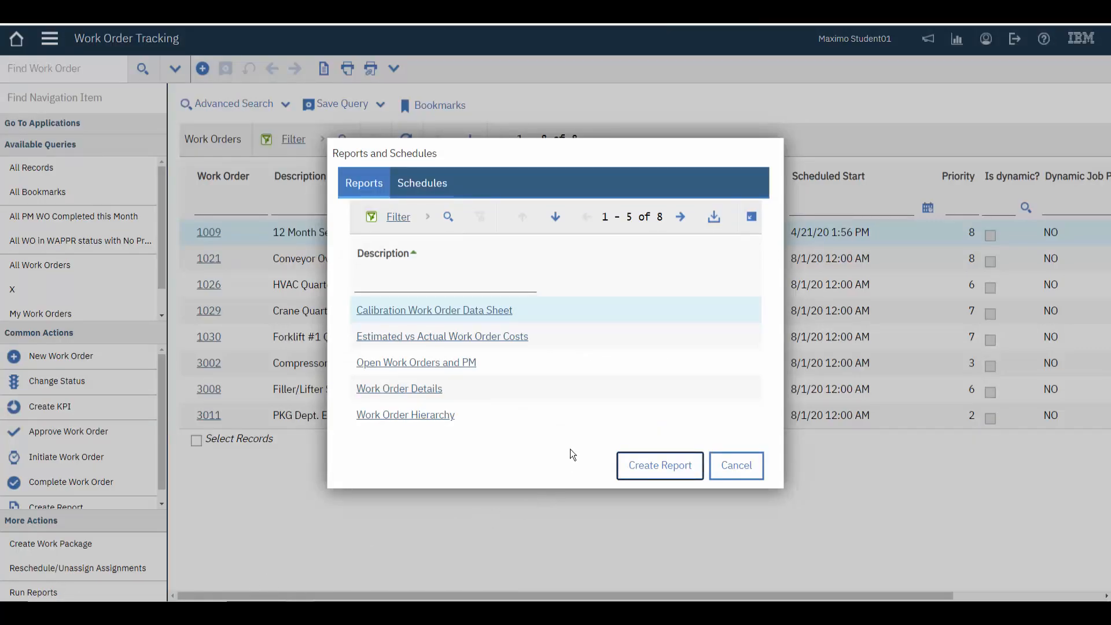
left_click(681, 218)
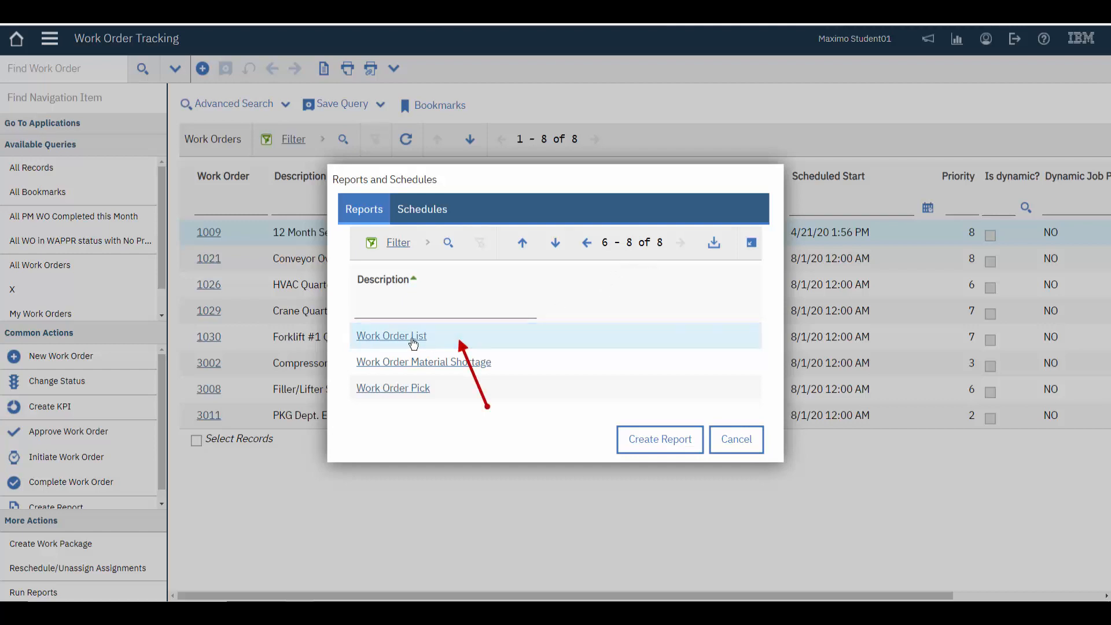
left_click(407, 338)
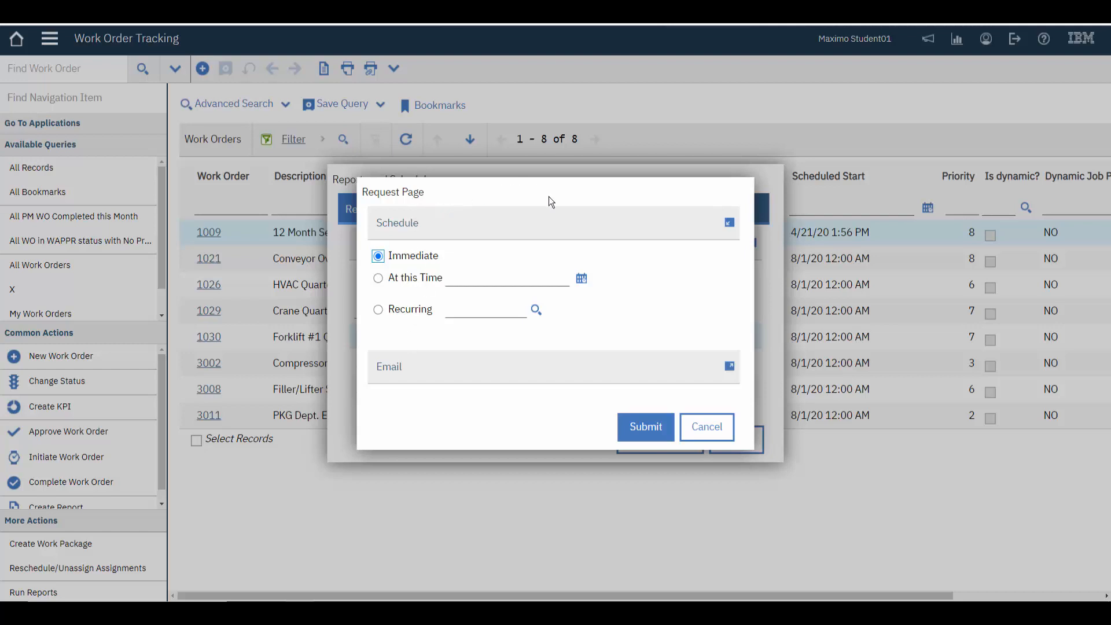
left_click(644, 427)
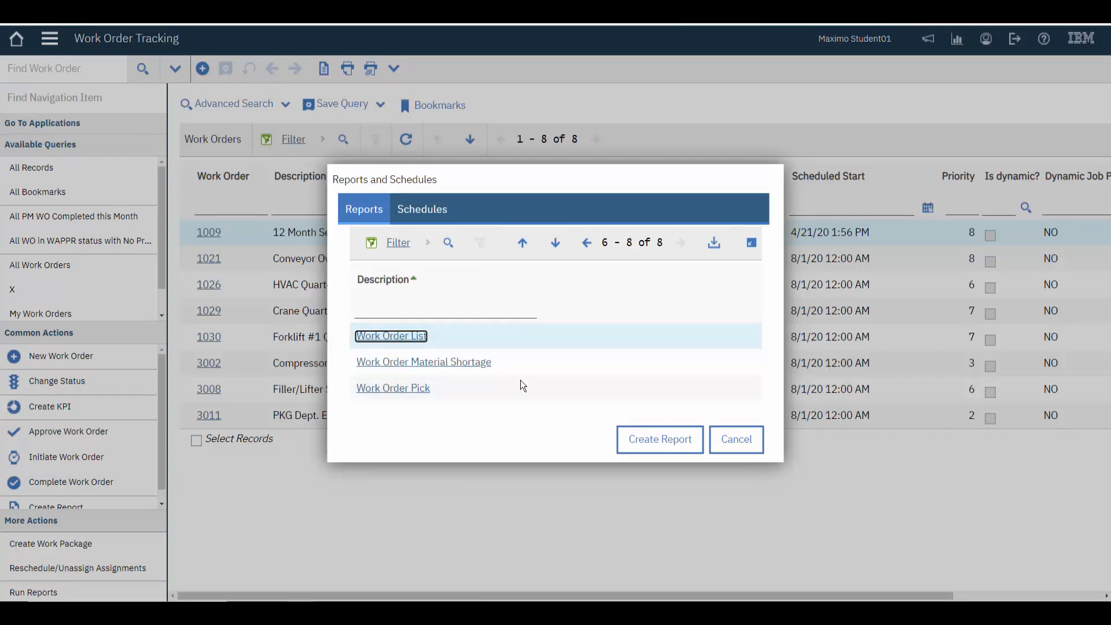
left_click(586, 243)
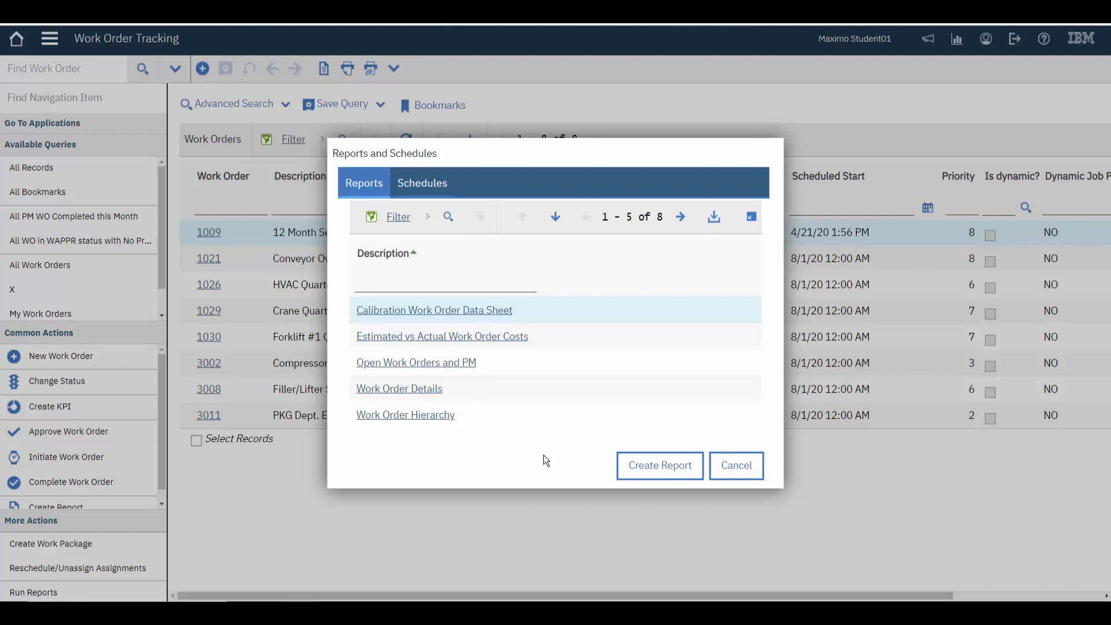
left_click(752, 465)
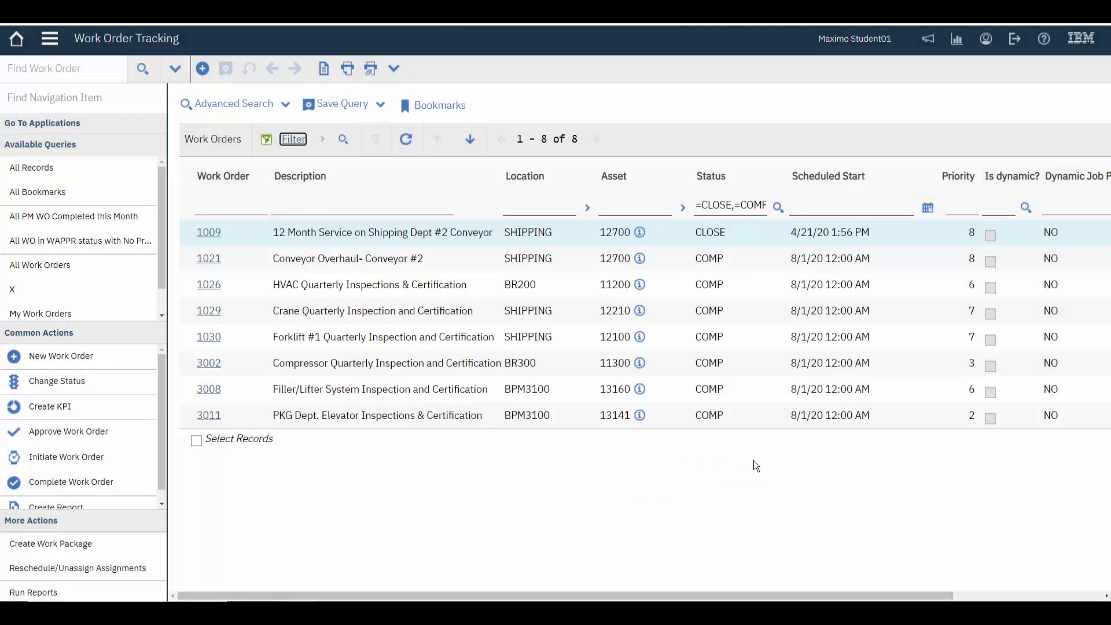
Open the HVAC Quarterly Inspections & Certification work order and run its Work Order Details report immediately
left_click(214, 286)
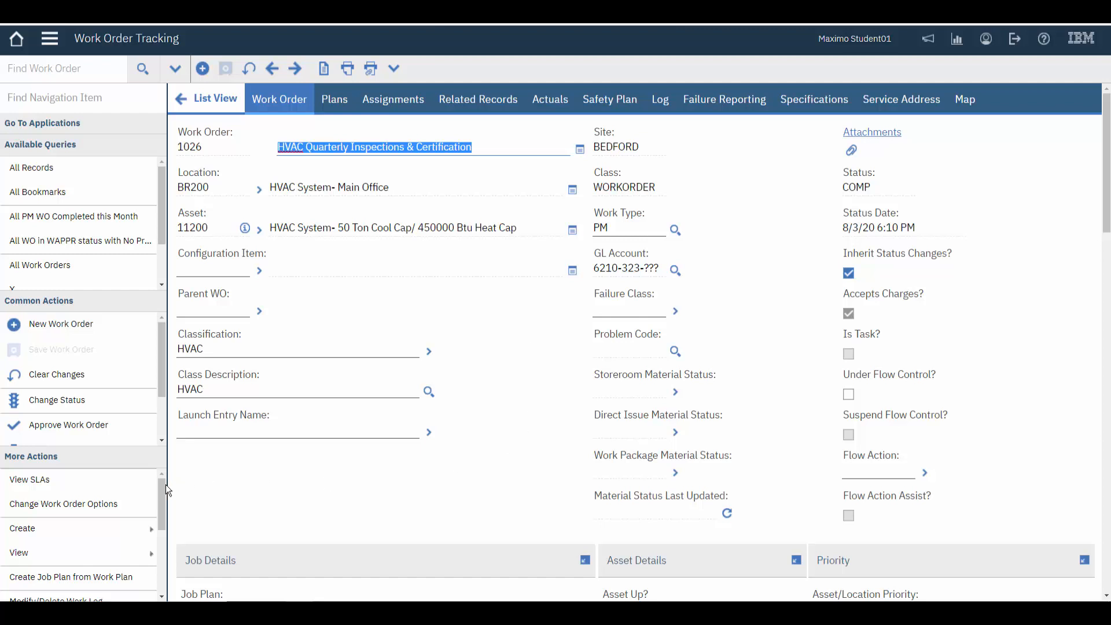
left_click_drag(165, 484, 155, 568)
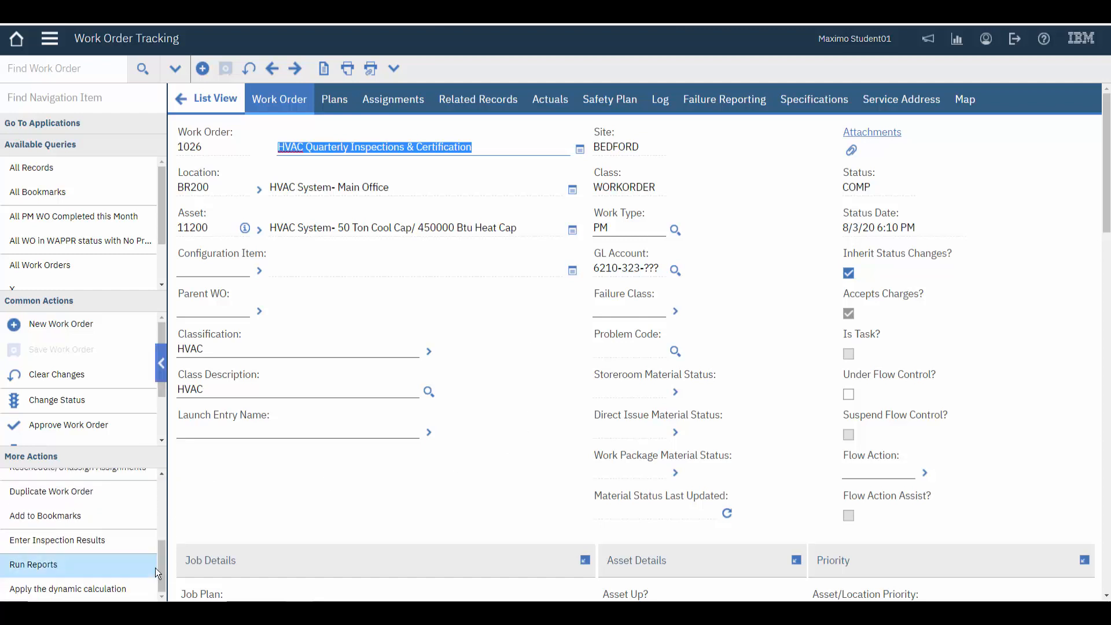
left_click(42, 569)
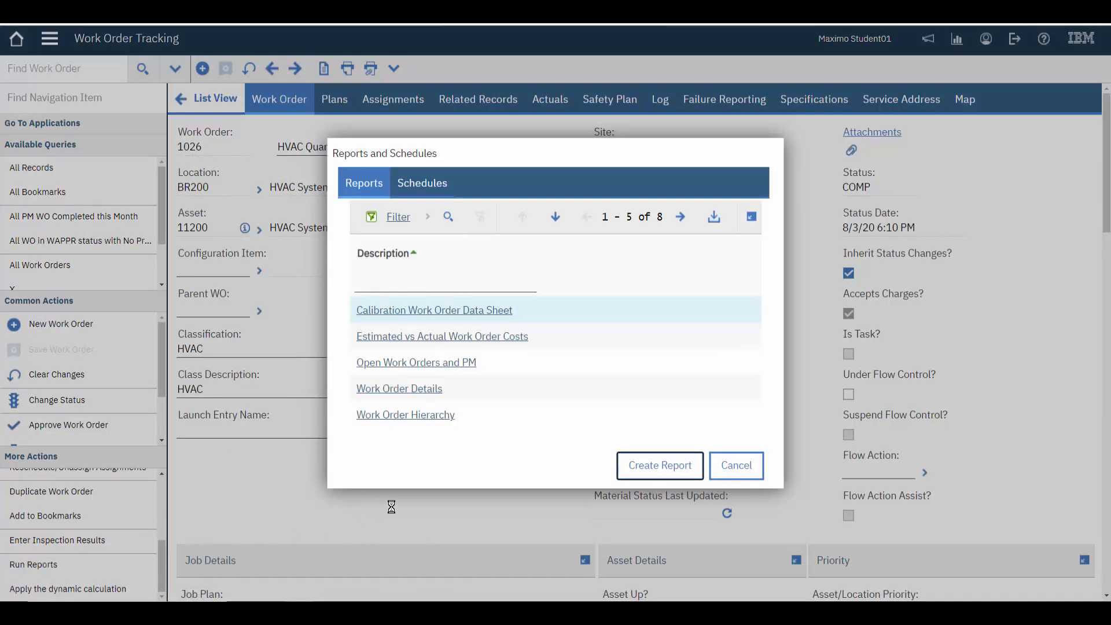
left_click(426, 393)
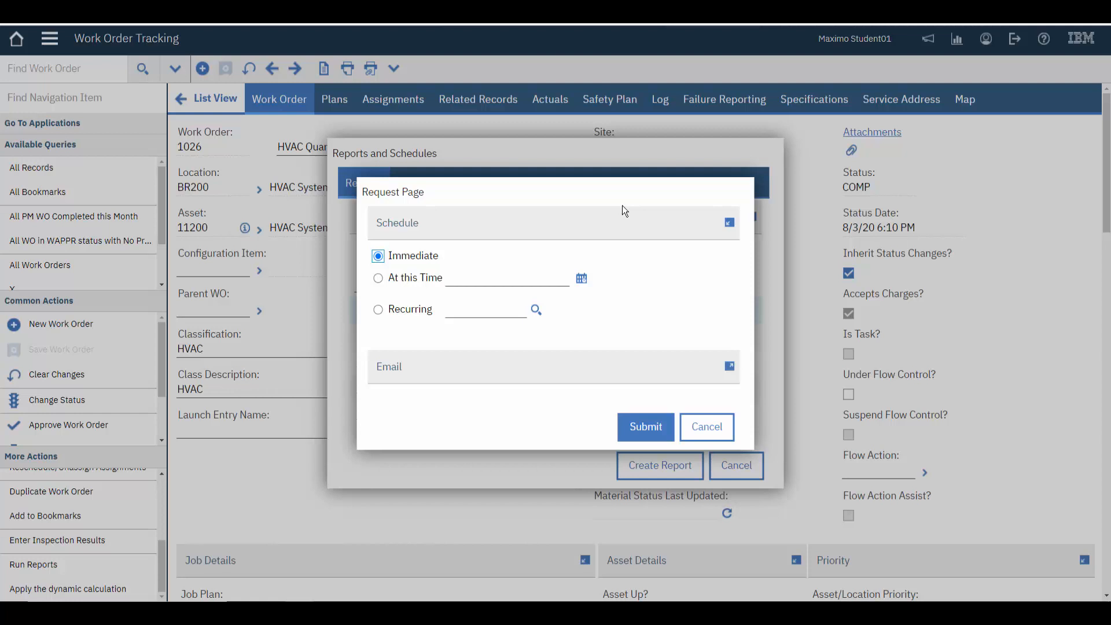
left_click(647, 427)
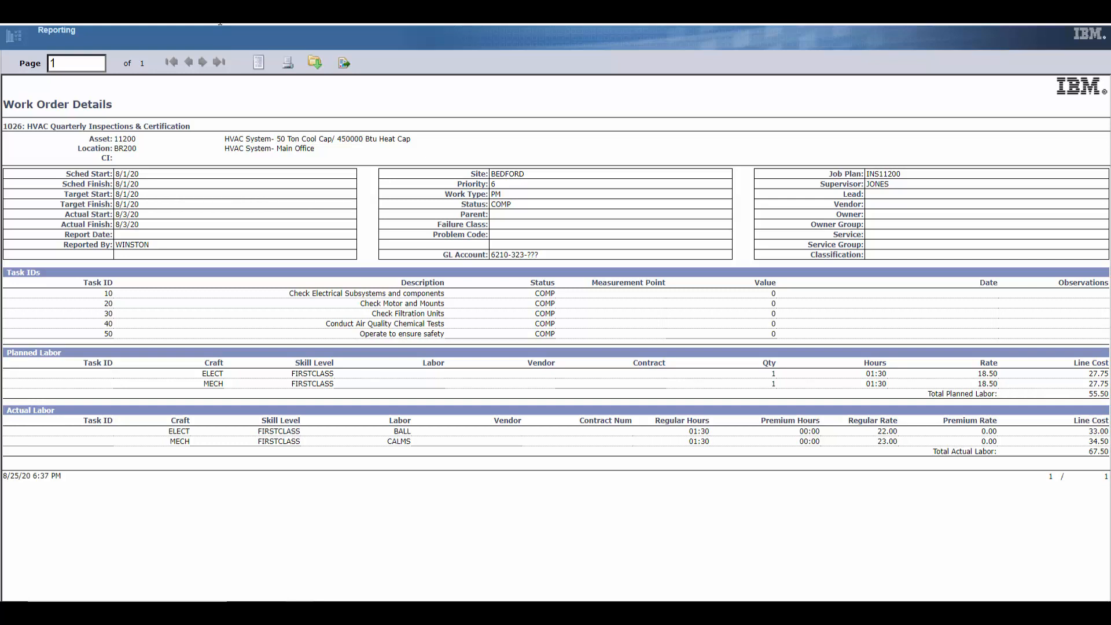
Close the report and the reports dialog, and look up the internal field help for the Work Order number field
key("ctrl+w")
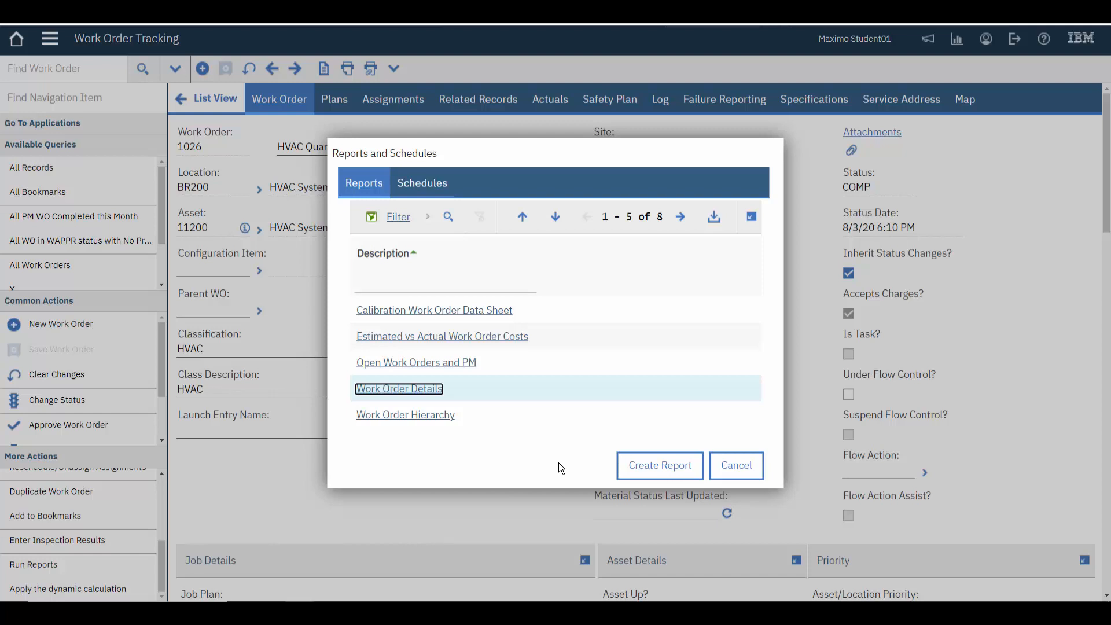
left_click(734, 465)
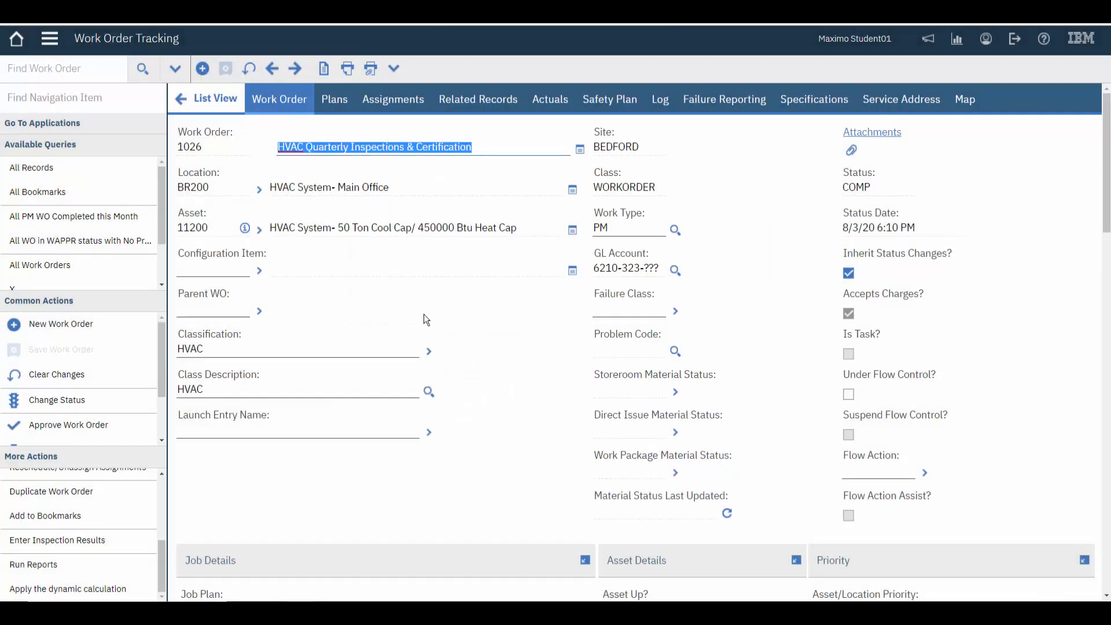
double_click(196, 148)
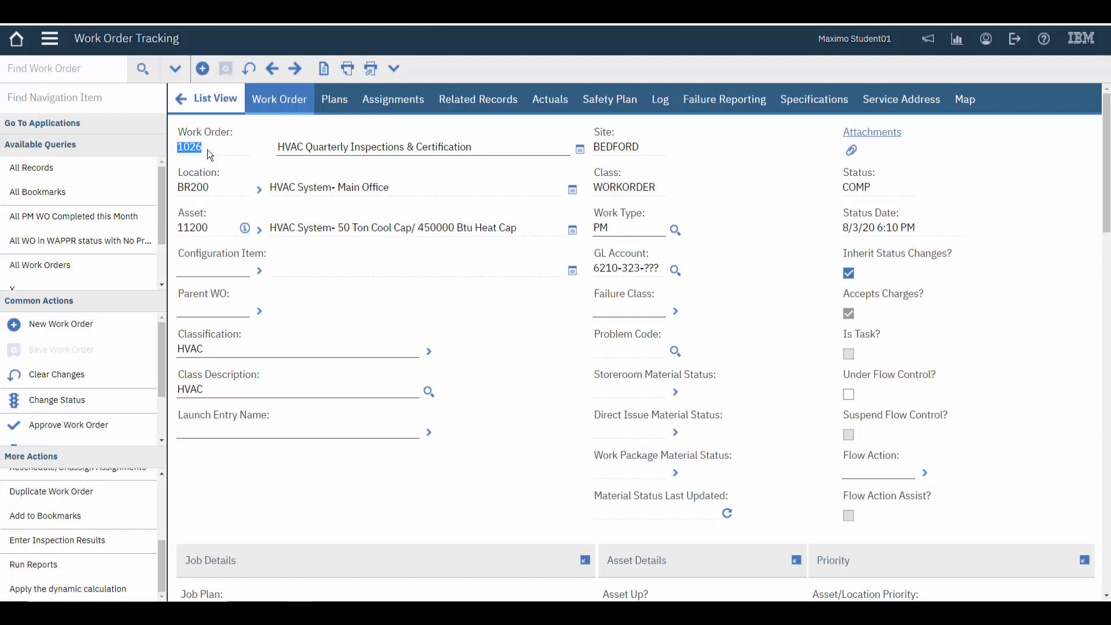
key("alt+i")
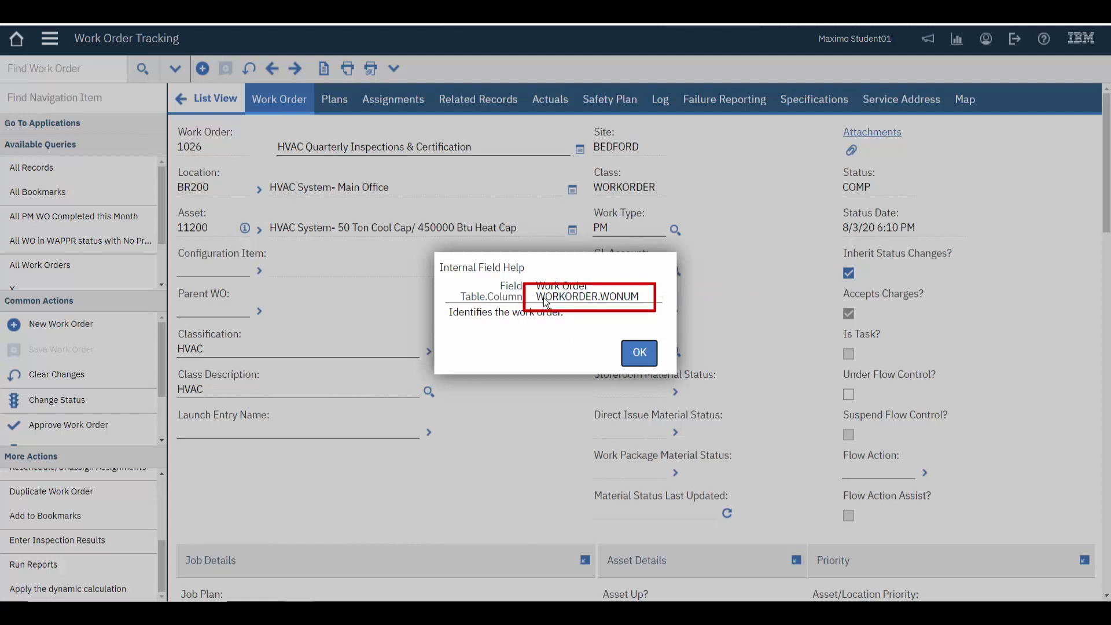
left_click(638, 353)
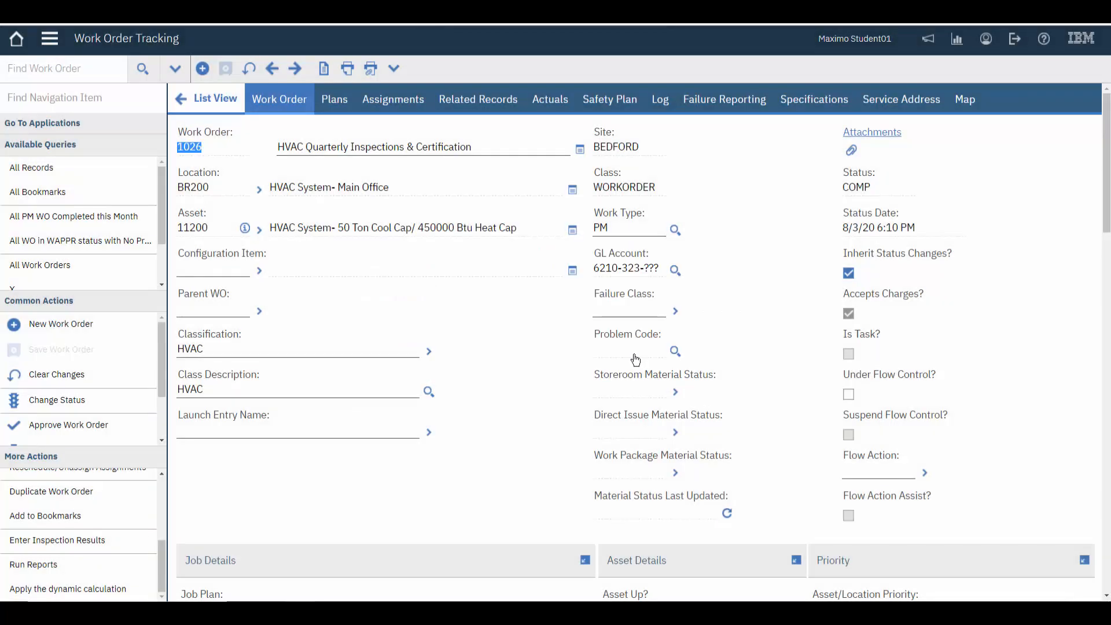
Look up the internal field help for the Actual Finish field in the scheduling information
scroll(552, 351, "down", 2)
scroll(552, 351, "down", 8)
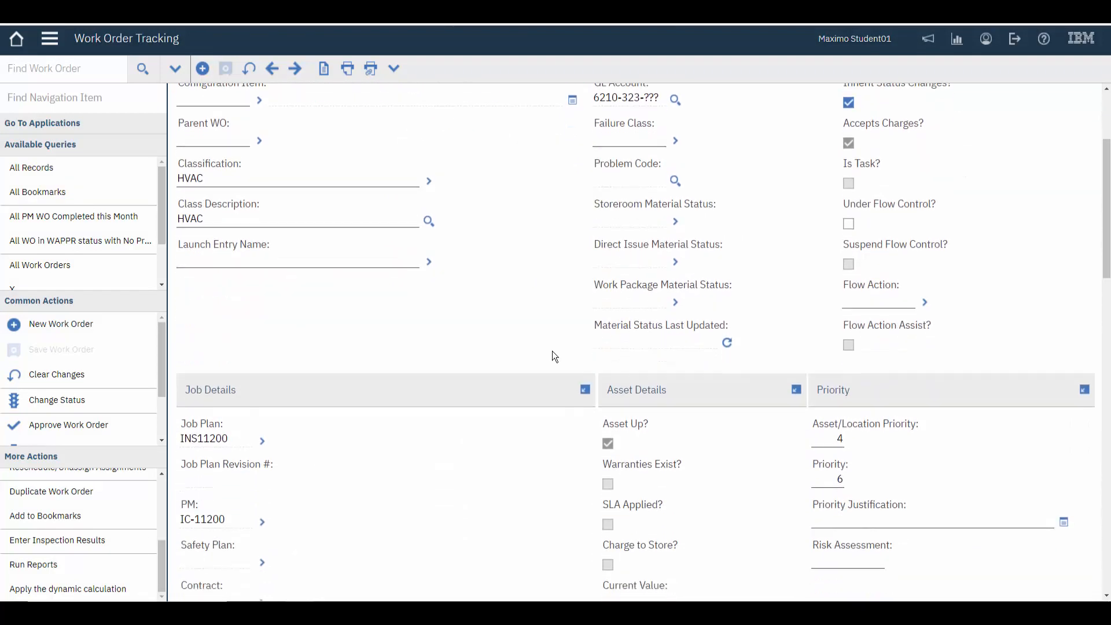
scroll(553, 352, "down", 8)
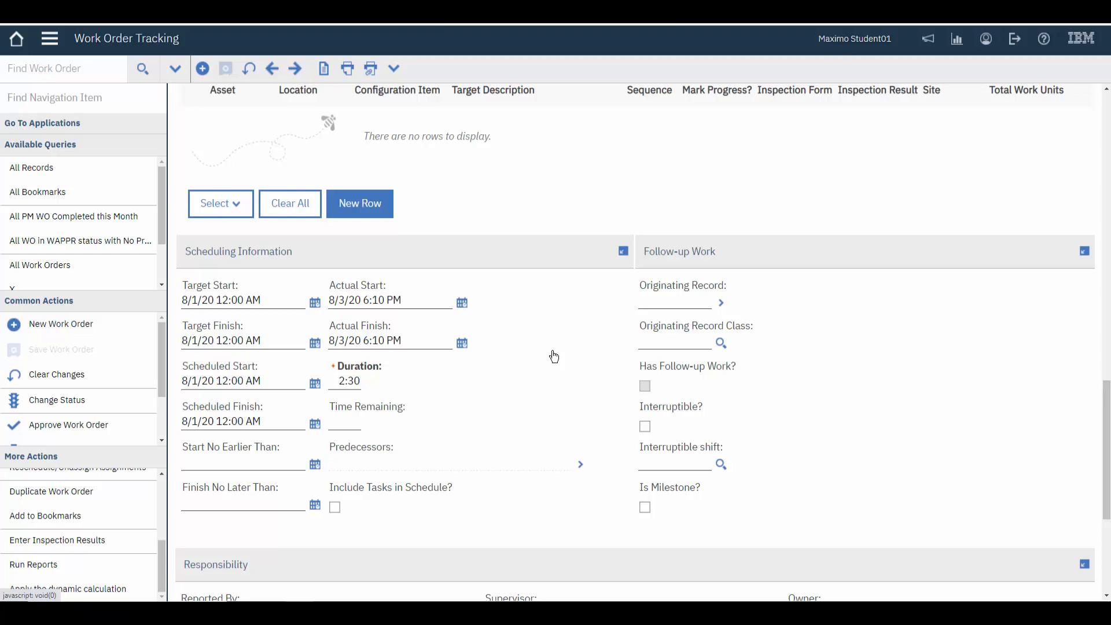
left_click(415, 344)
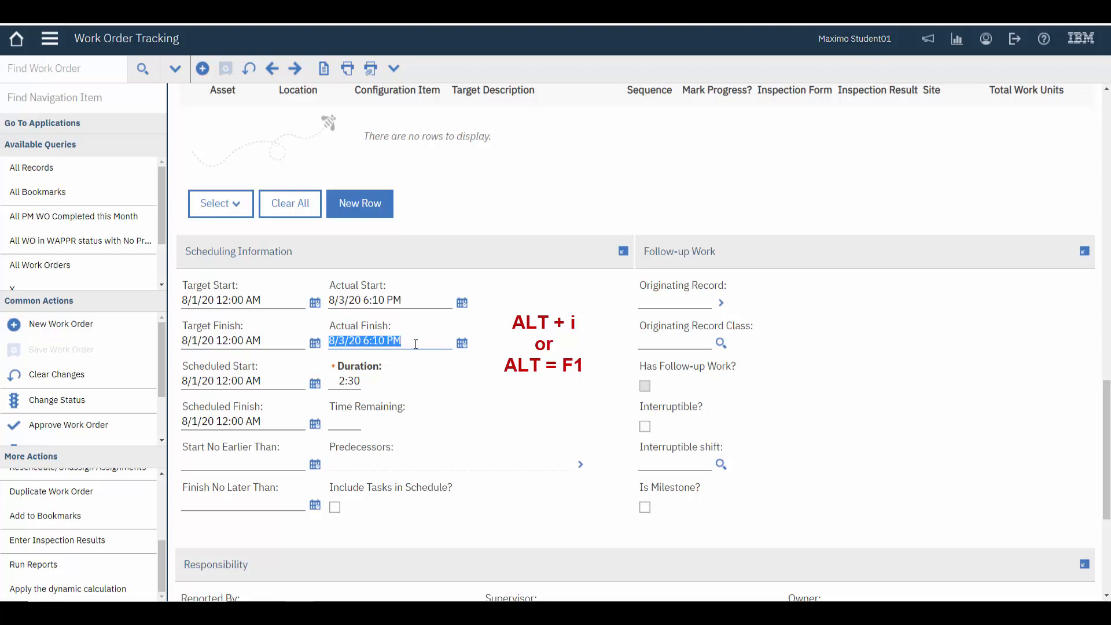
key("alt+F1")
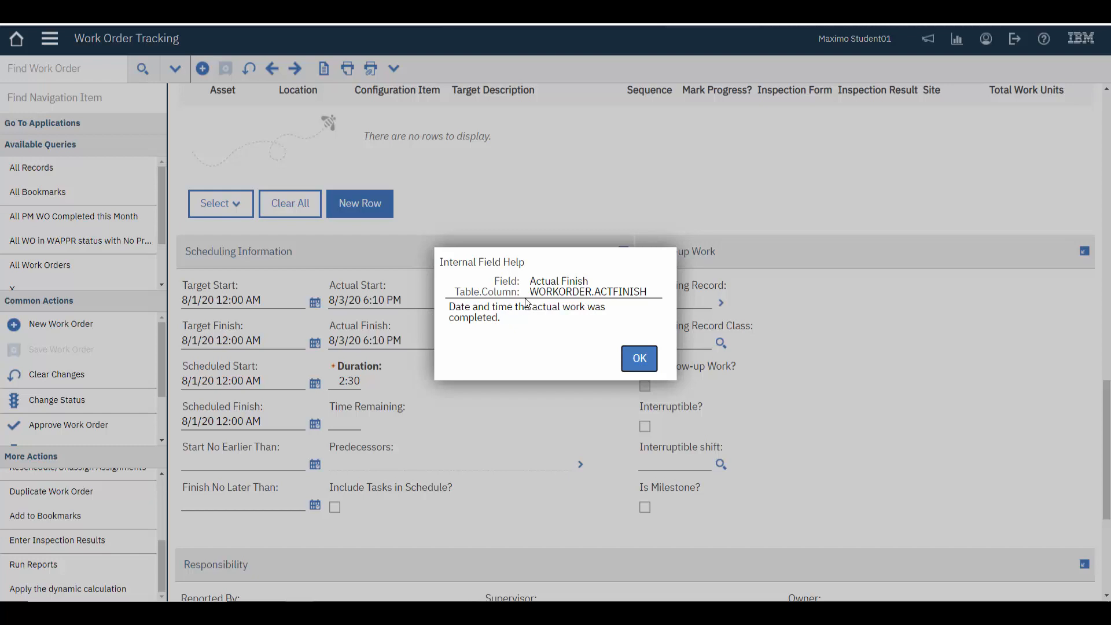
left_click(639, 358)
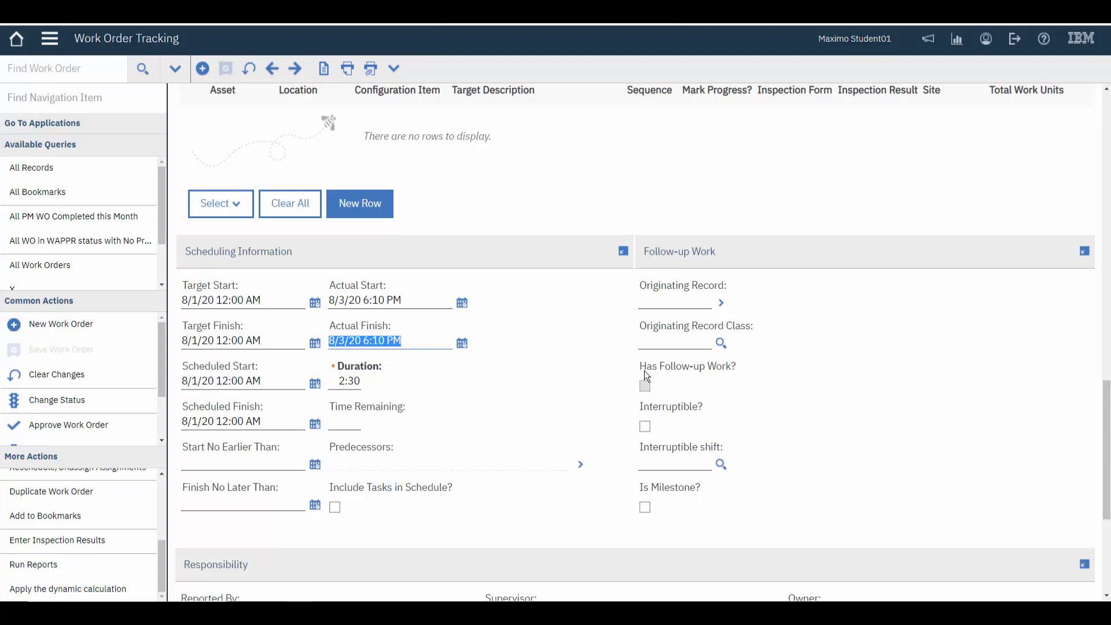
Look up the internal field help for the asset's description field
scroll(644, 371, "up", 7)
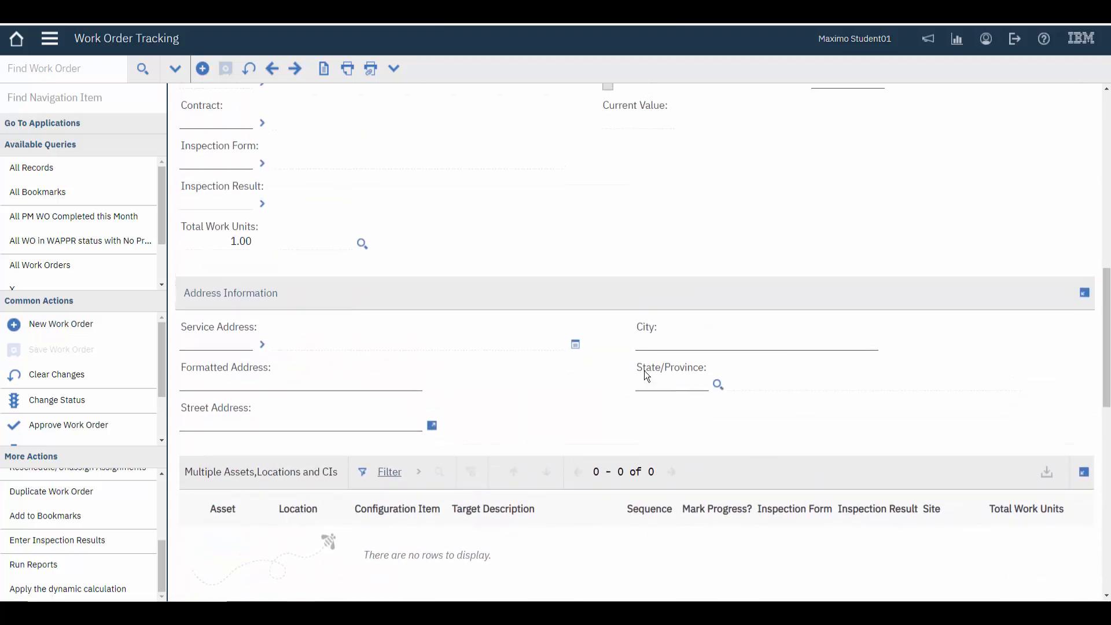
scroll(644, 371, "up", 7)
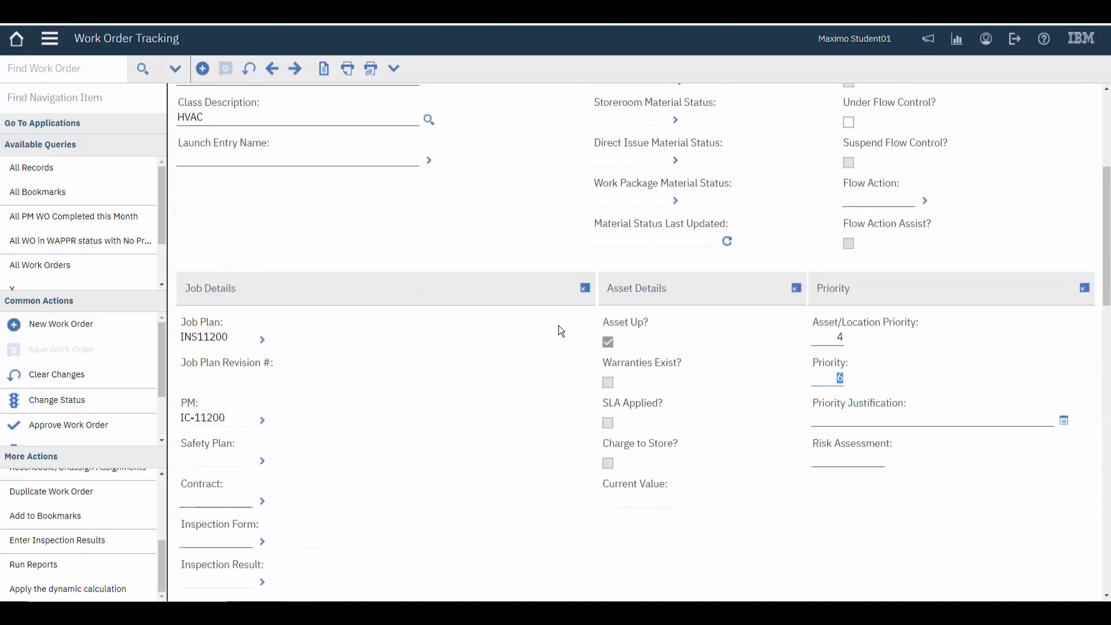
scroll(560, 331, "up", 5)
triple_click(450, 228)
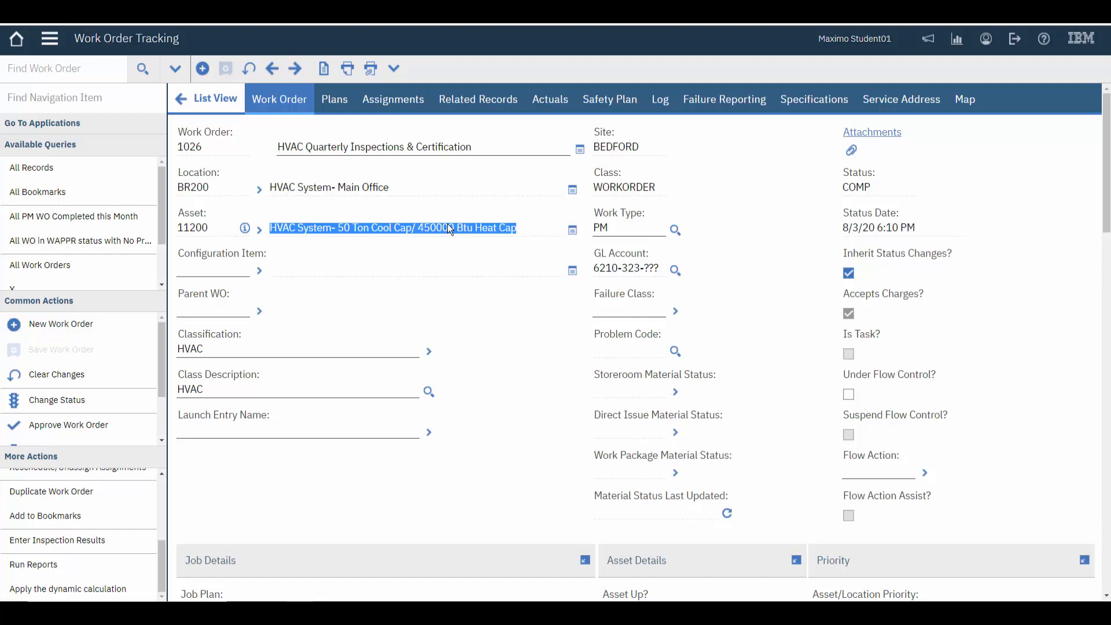
key("alt+F1")
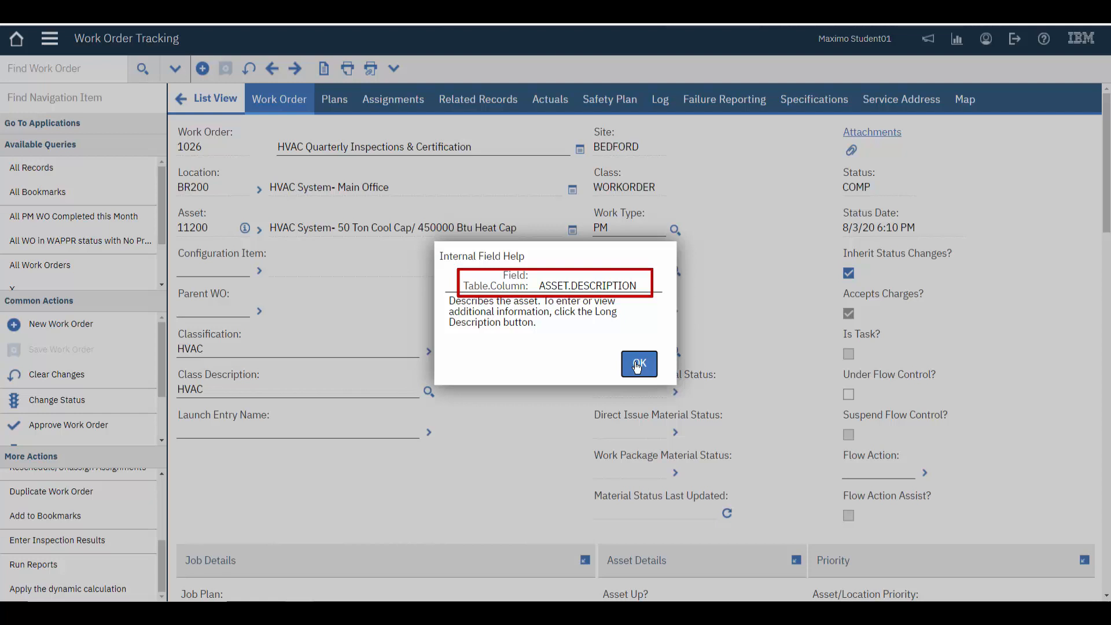
left_click(637, 366)
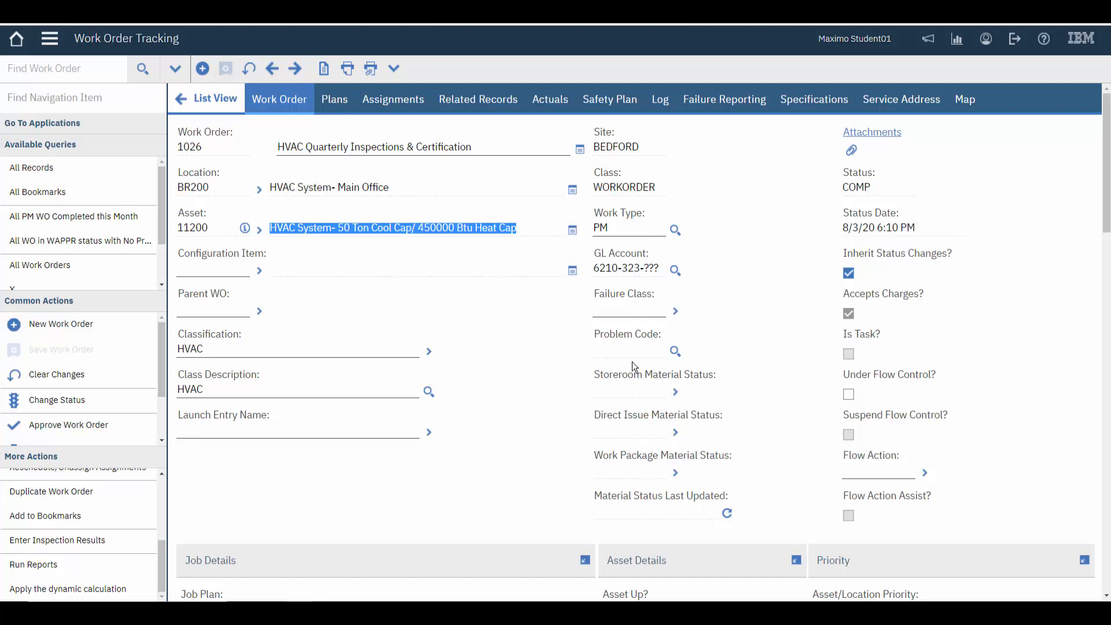
Return to the work order list, apply the "All PM WO Completed this Month" query and check the available reports
left_click(215, 98)
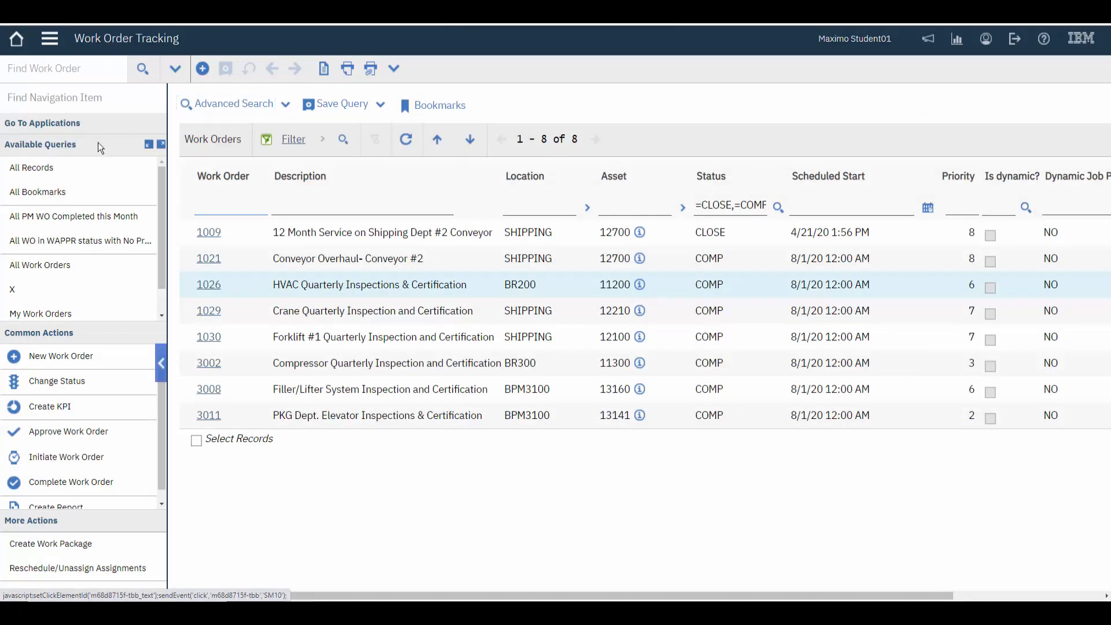
left_click(49, 216)
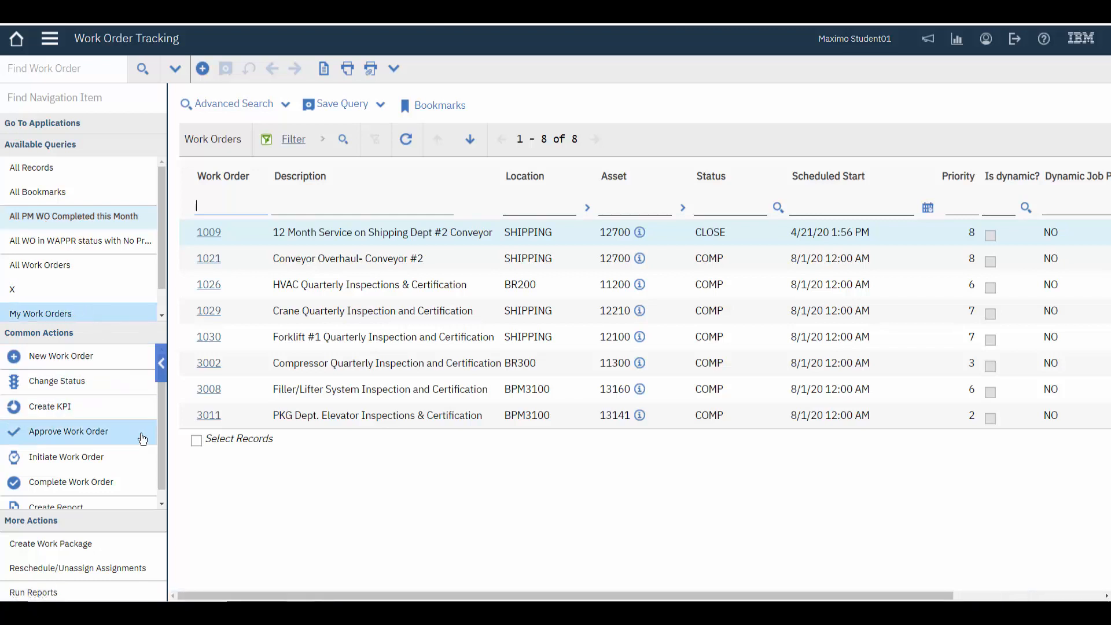
left_click(99, 592)
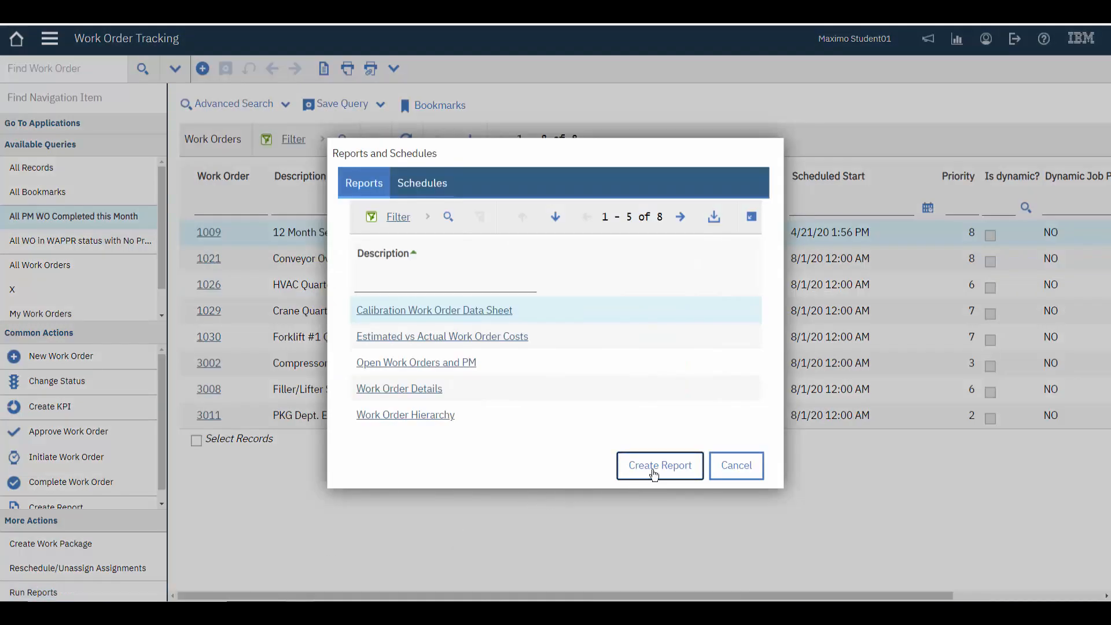
left_click(747, 473)
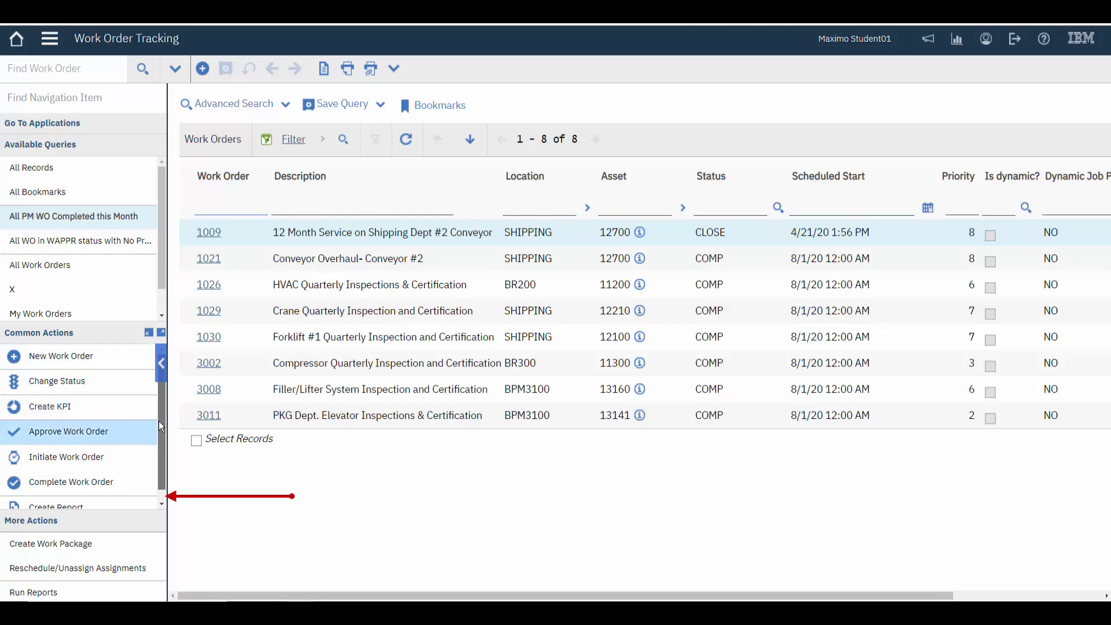
Start an ad hoc report from the query results and title it "PM WOs Complete this month"
left_click_drag(158, 422, 158, 458)
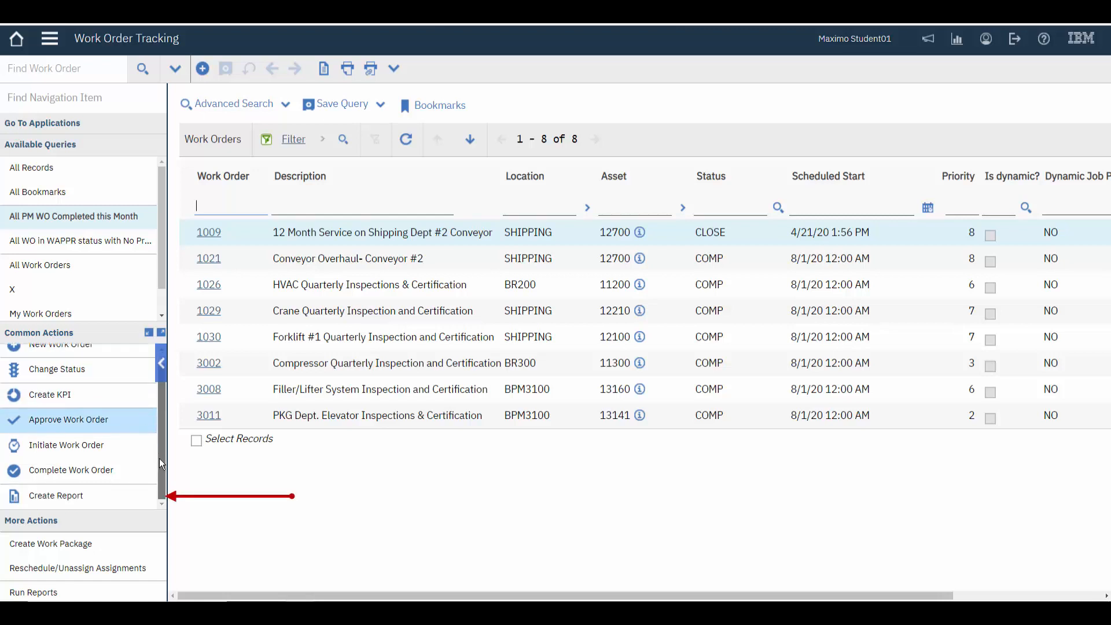
left_click(79, 504)
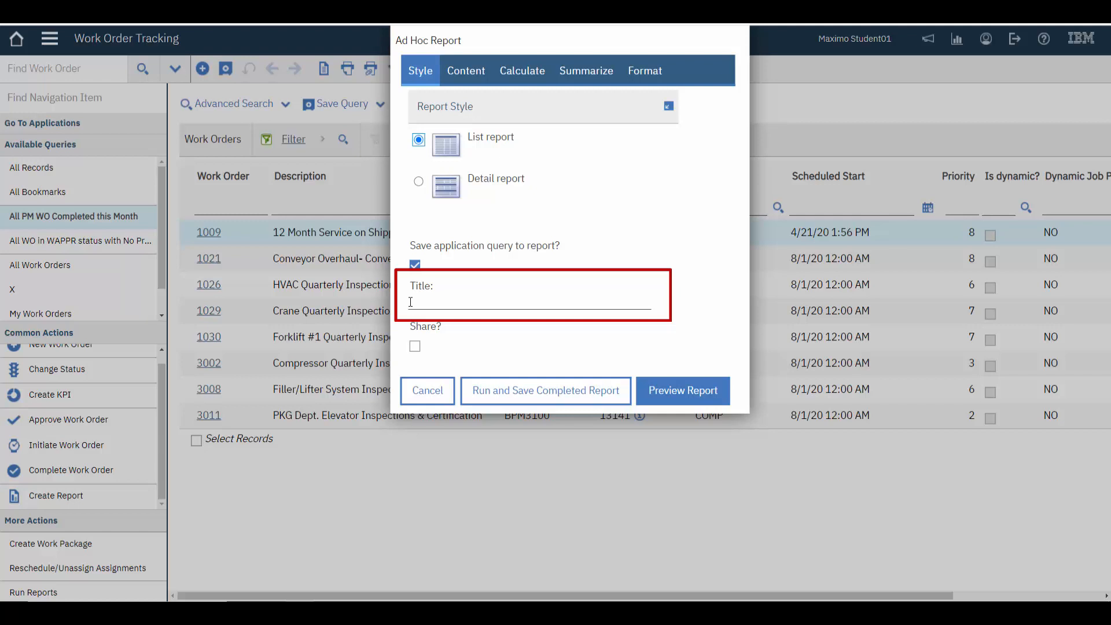
left_click(410, 302)
type("PM WOs")
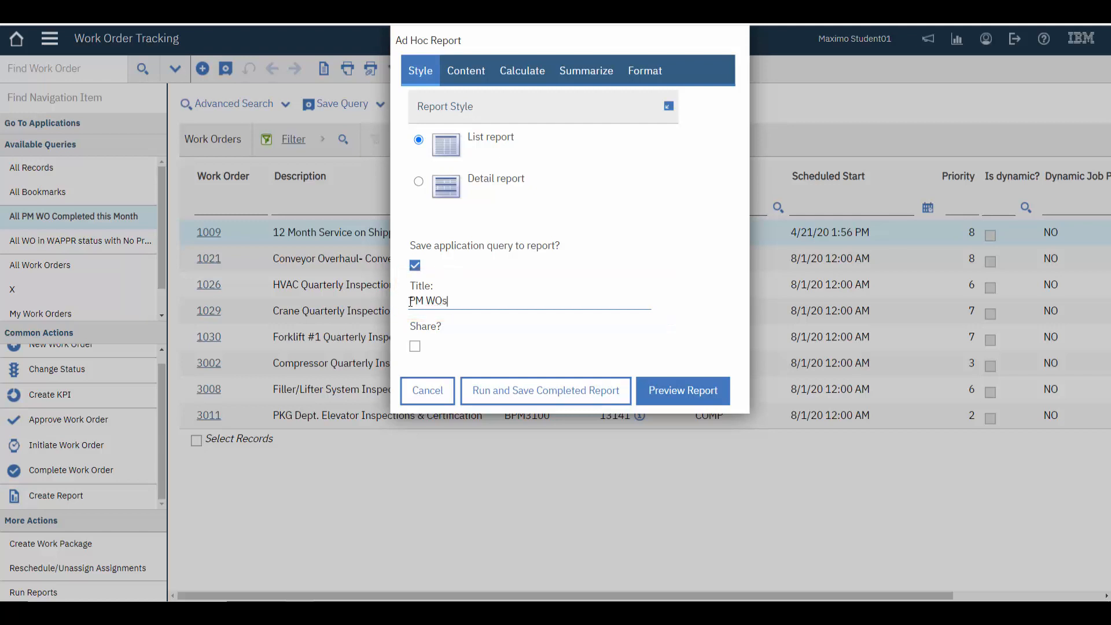
type(" Complete this month")
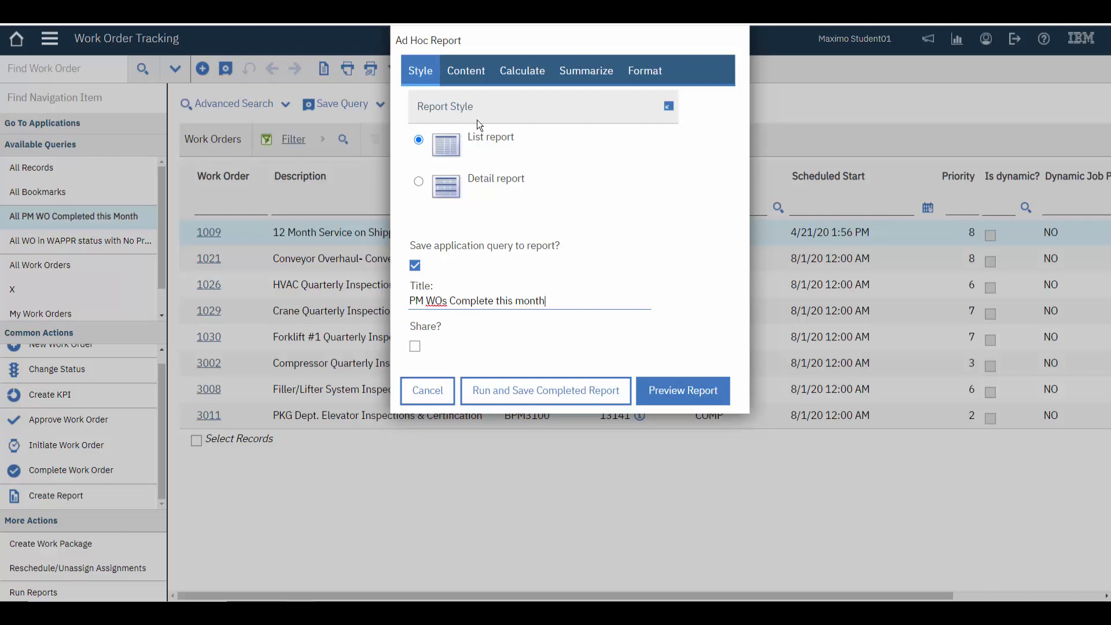
Remove the Dynamic Job Plan applied and Site fields from the report's selected content
left_click(466, 73)
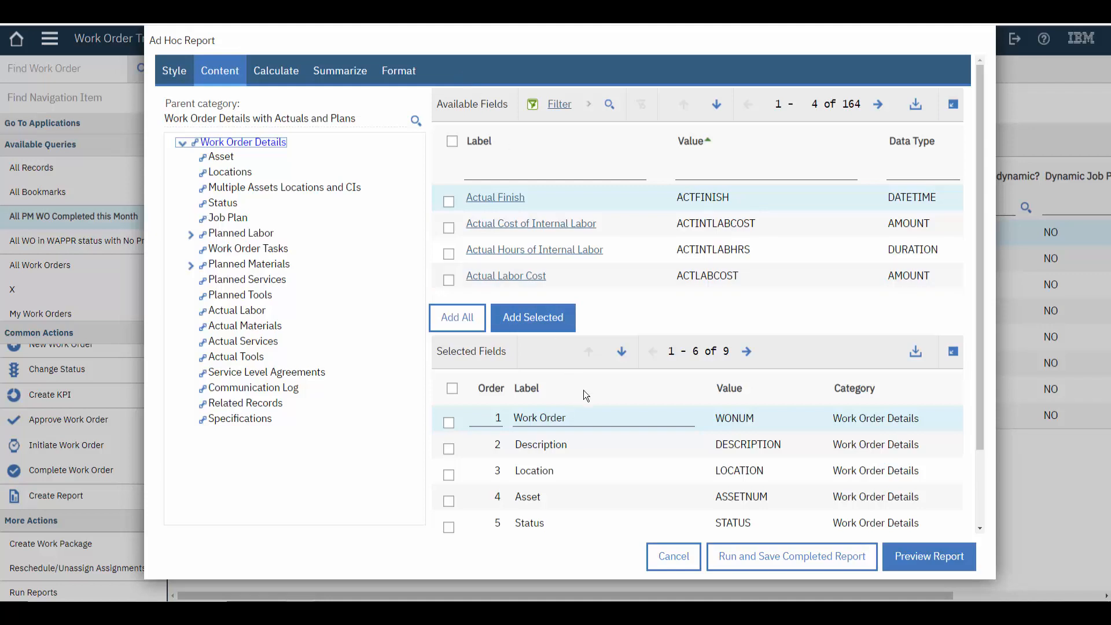
scroll(581, 507, "down", 2)
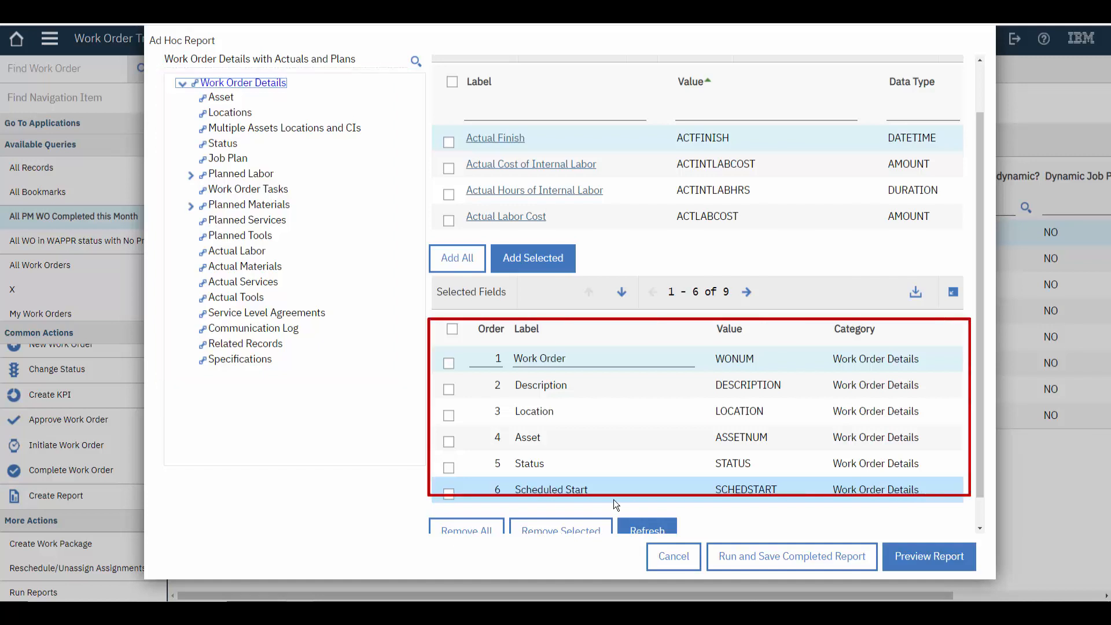
scroll(613, 499, "down", 1)
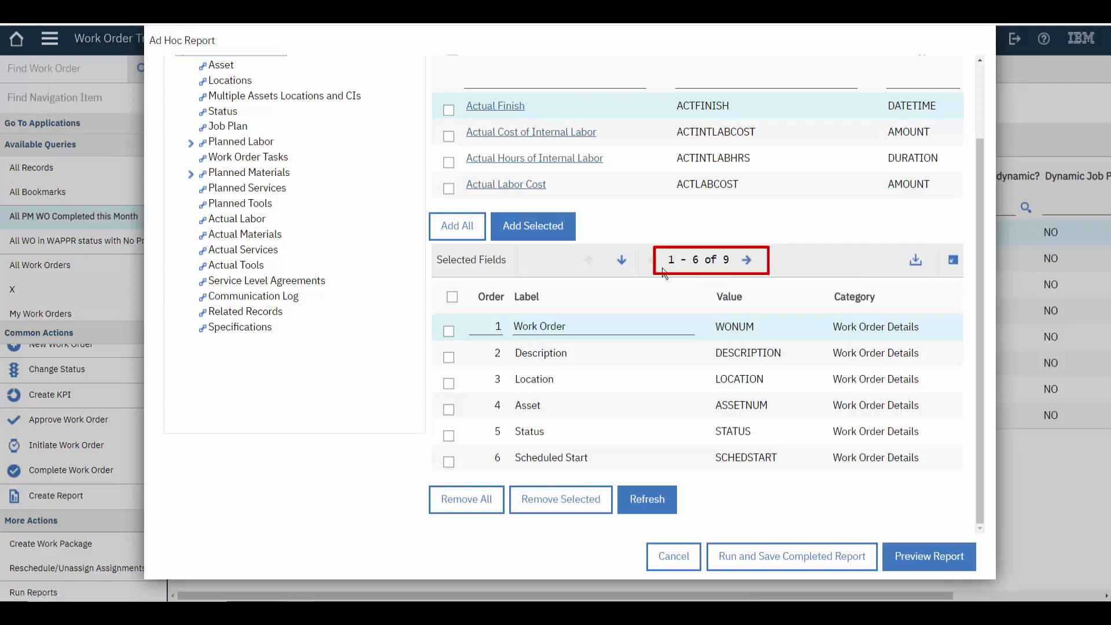
left_click(746, 260)
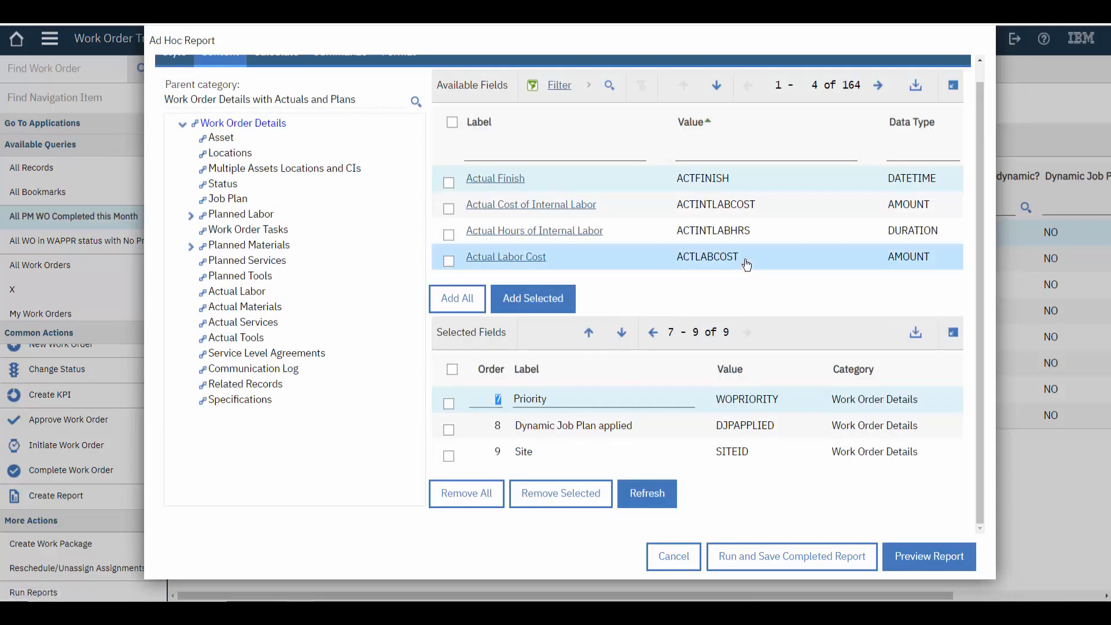
left_click(568, 399)
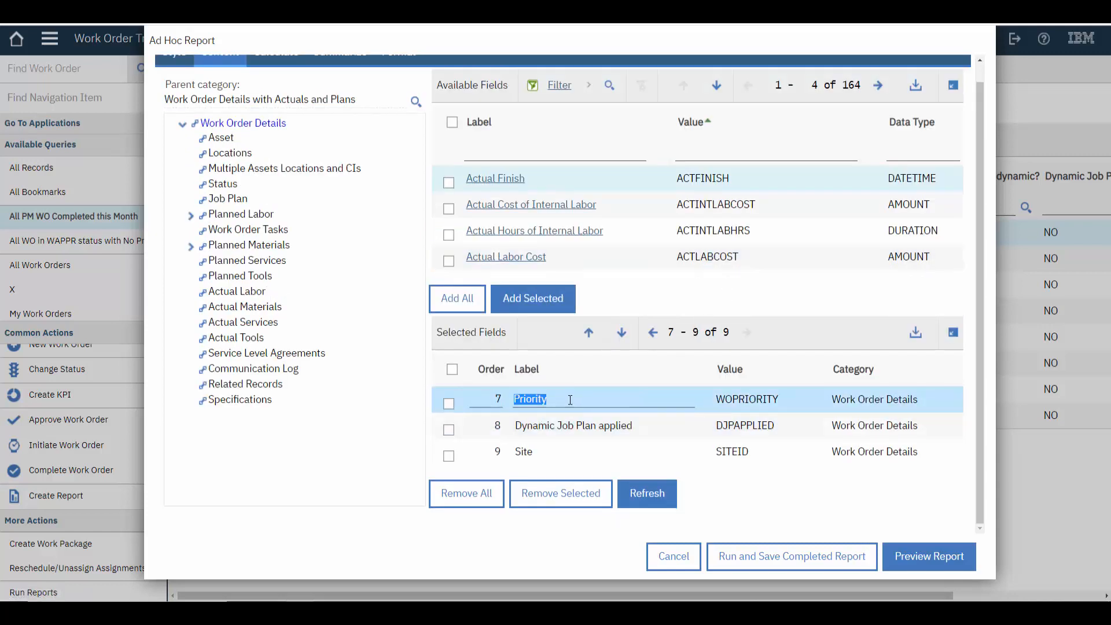
left_click(449, 456)
left_click(449, 432)
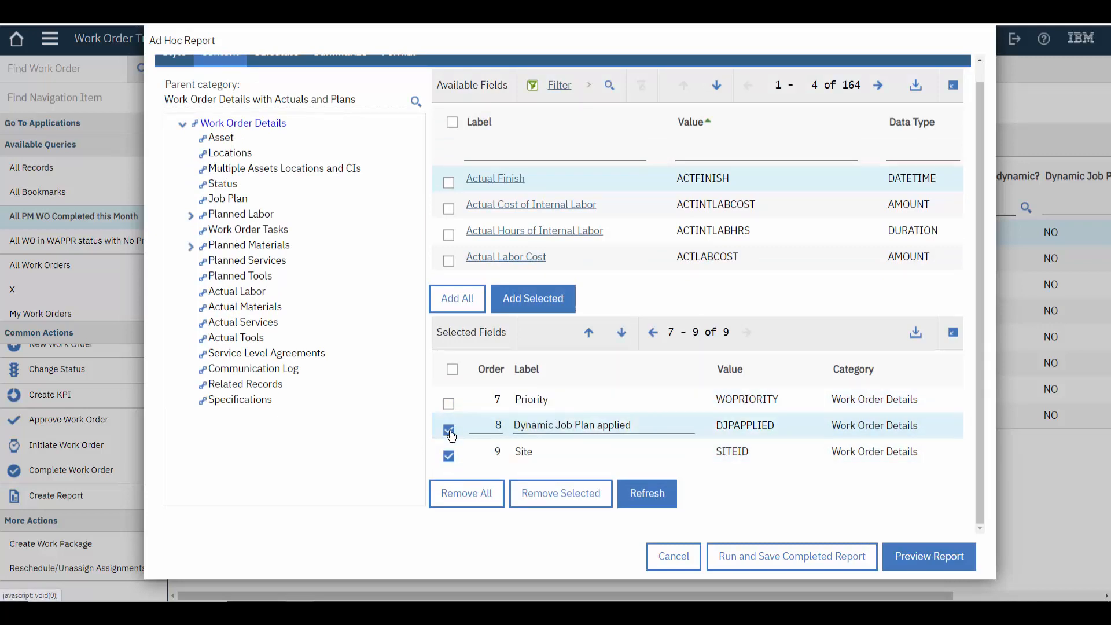
left_click(550, 490)
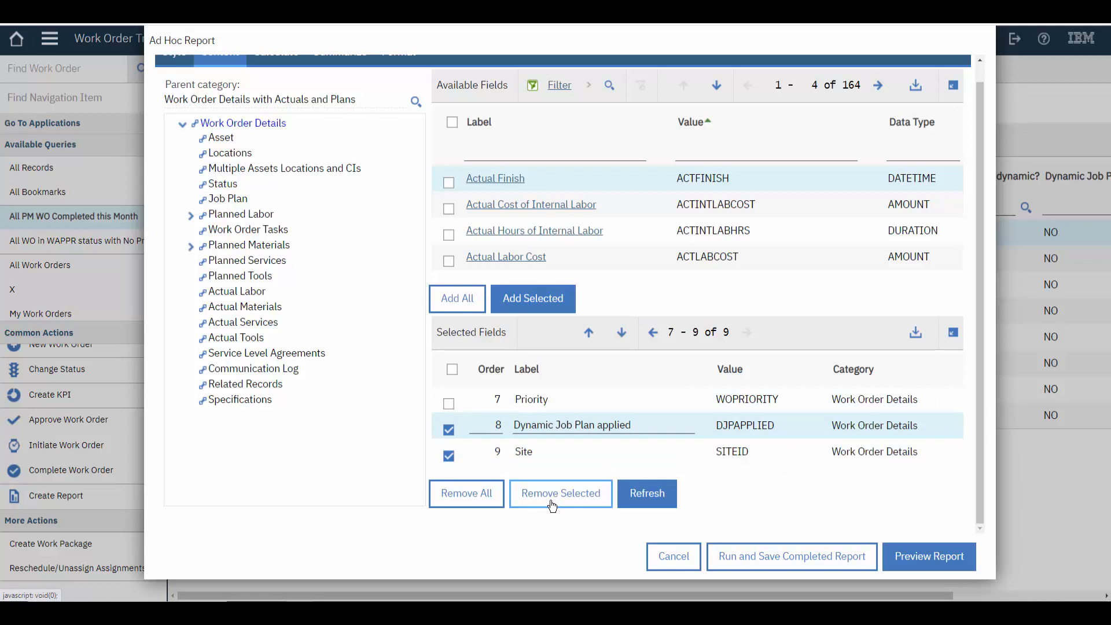
left_click(553, 505)
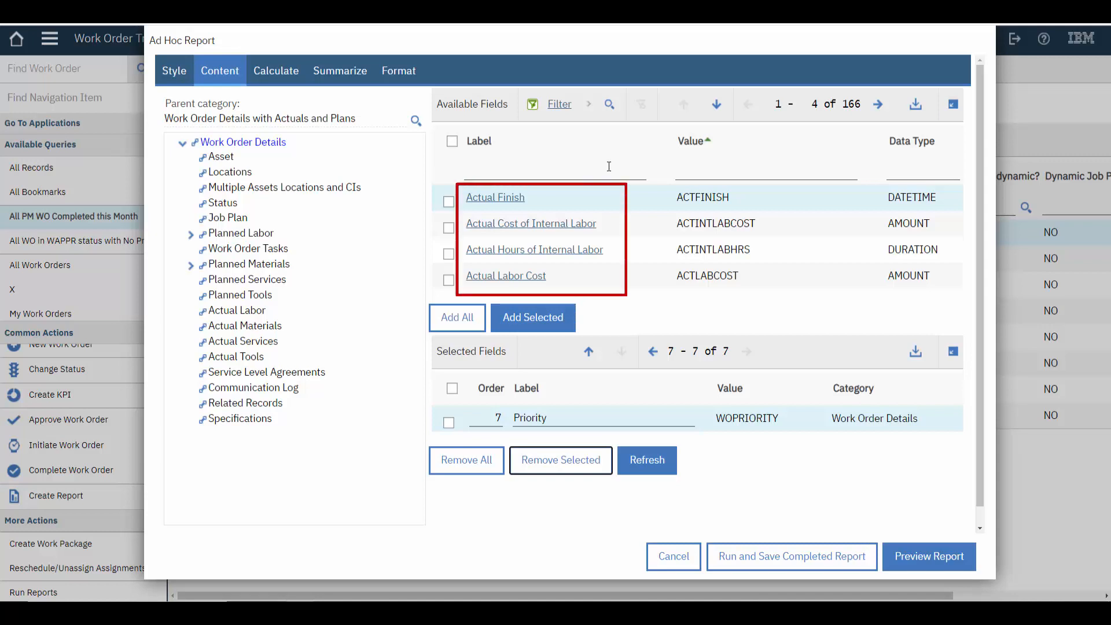
Filter the report's available fields by the value "actfinish"
left_click(584, 175)
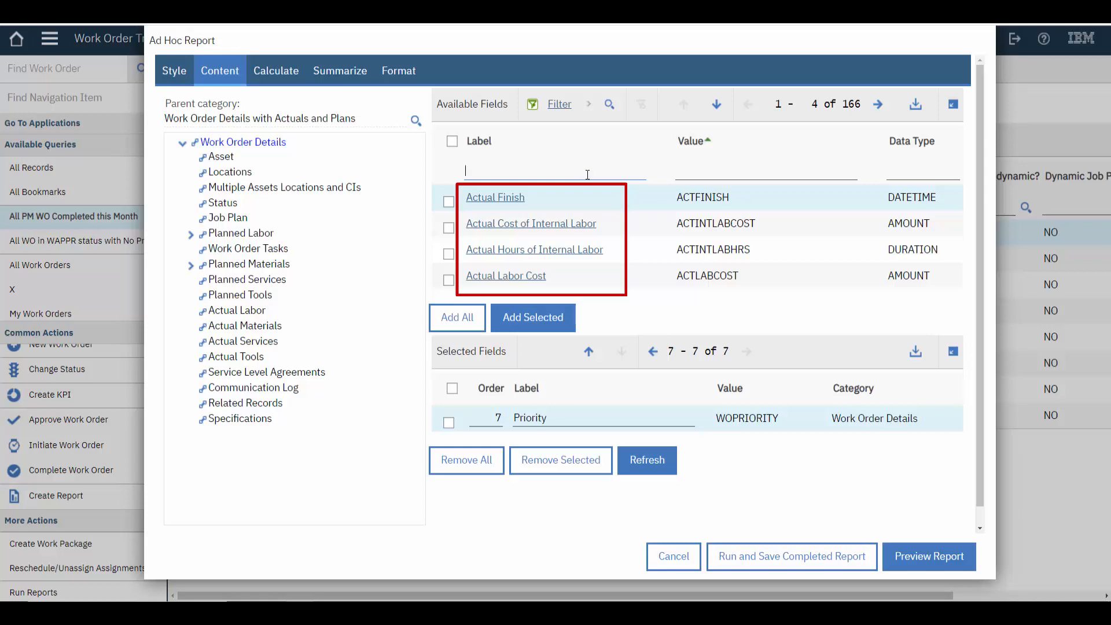
left_click(878, 106)
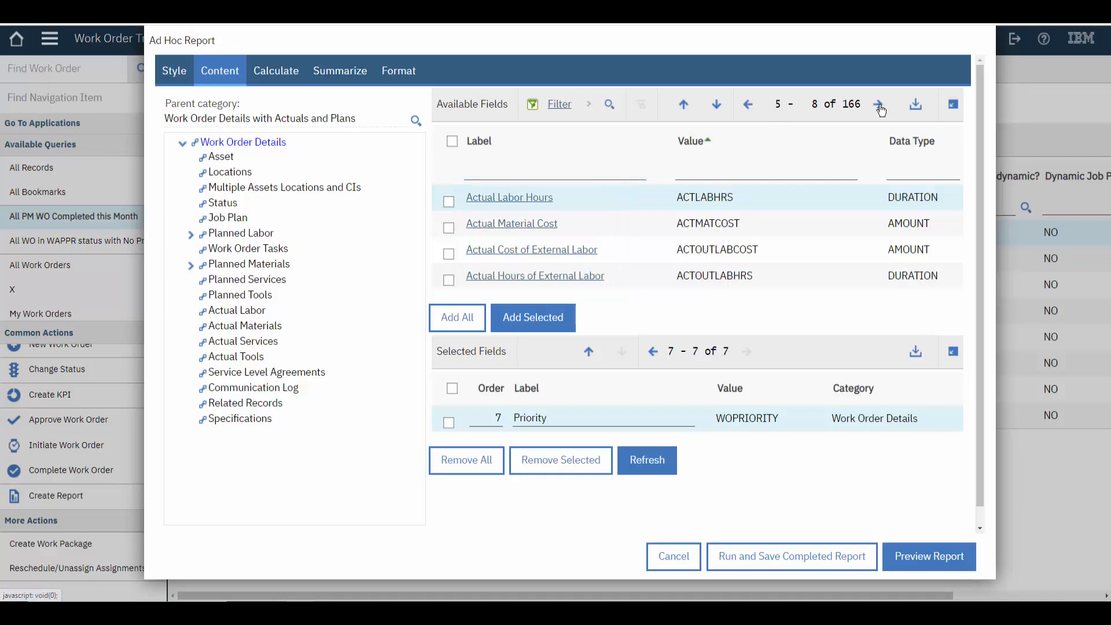
left_click(880, 107)
left_click(880, 106)
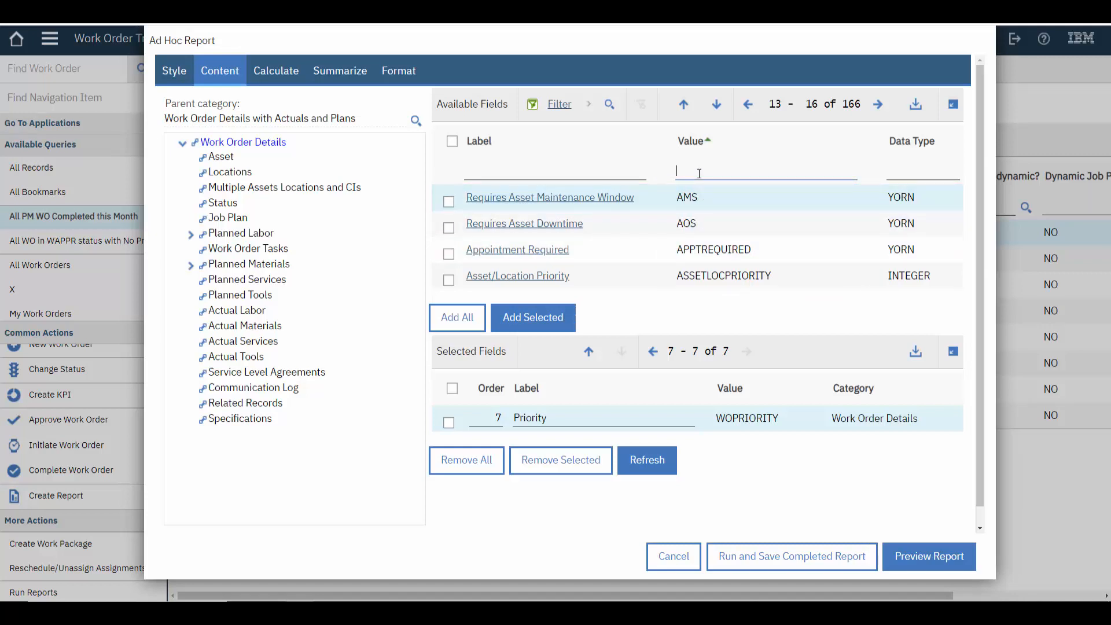
type("actfinish")
key("Return")
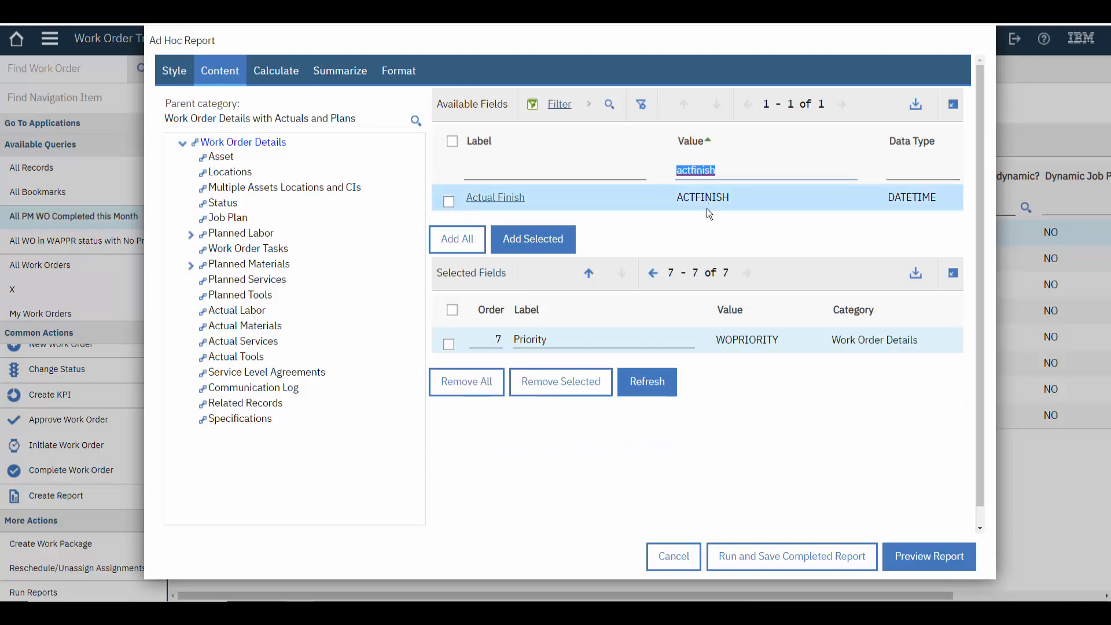
Add the Actual Finish field to the report and review the first selected fields
left_click(493, 201)
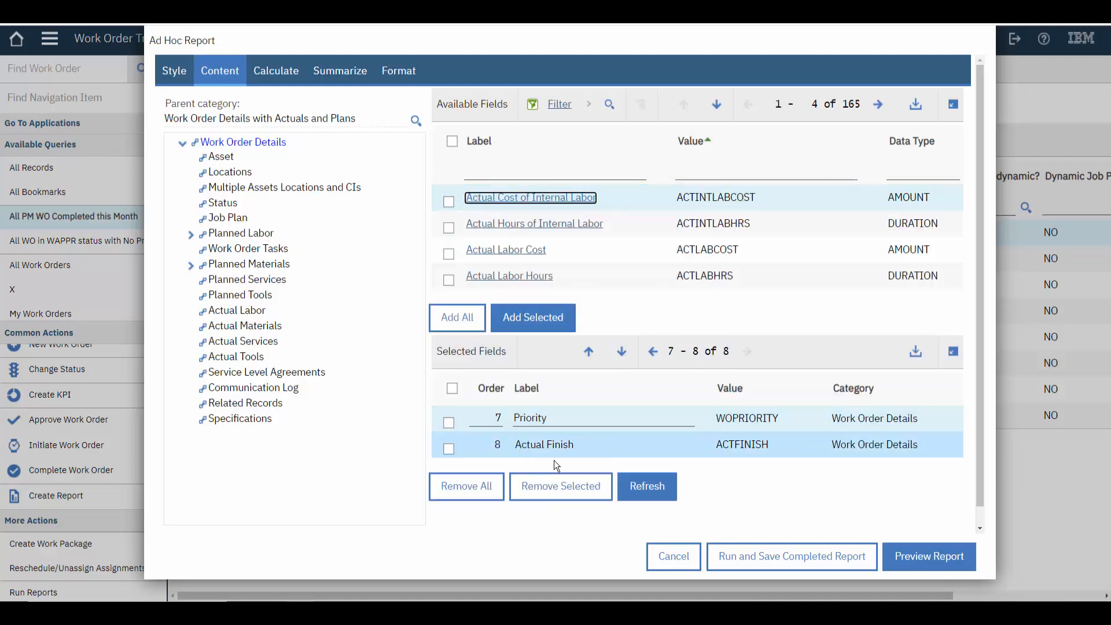
left_click(652, 351)
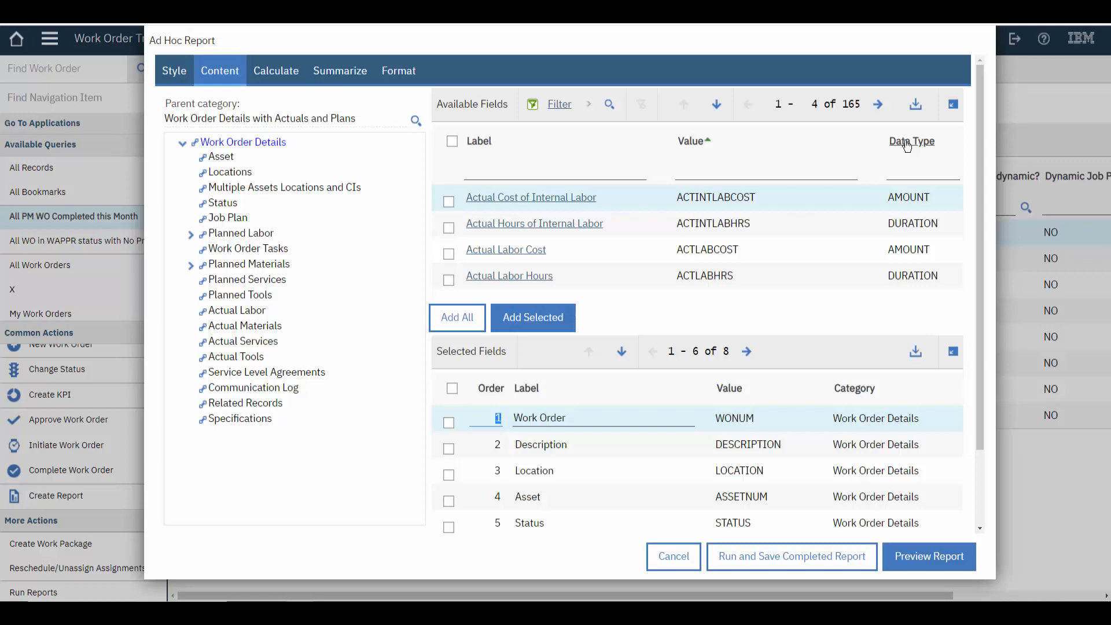
Filter the available fields by data type "amount" and add Actual Labor Cost and Actual Material Cost to the report
left_click(902, 173)
type("amount")
key("Return")
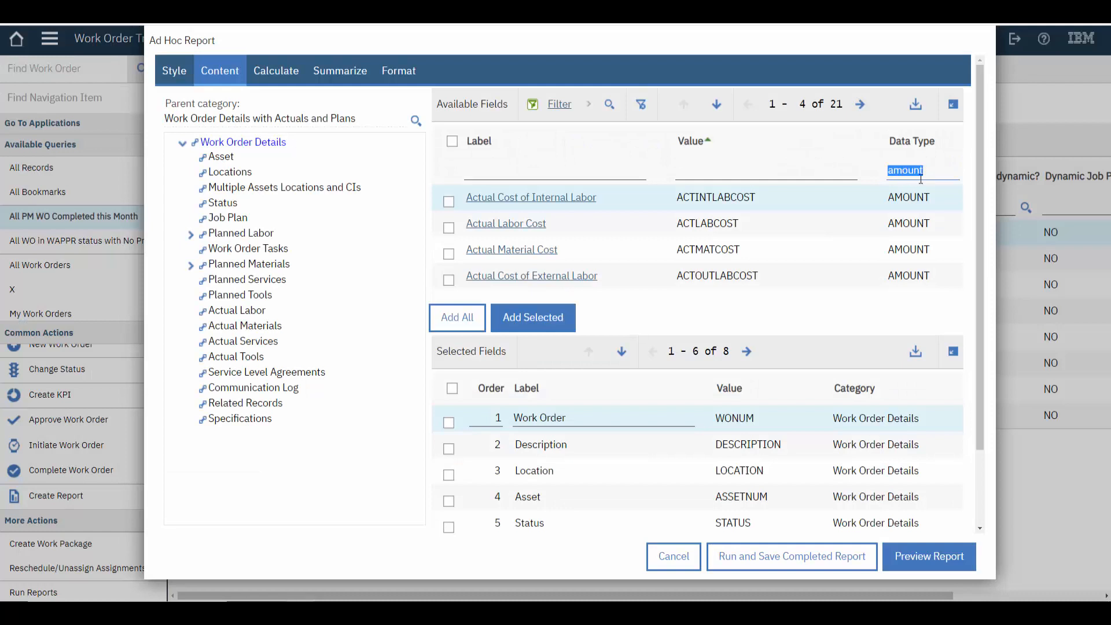
left_click(929, 174)
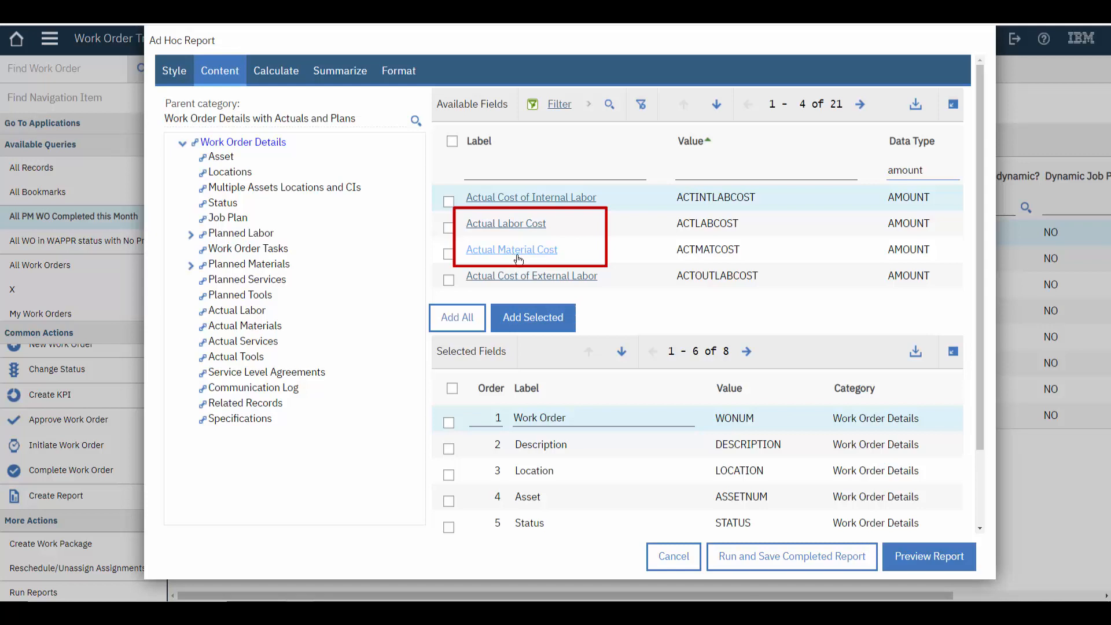
left_click(449, 228)
left_click(449, 255)
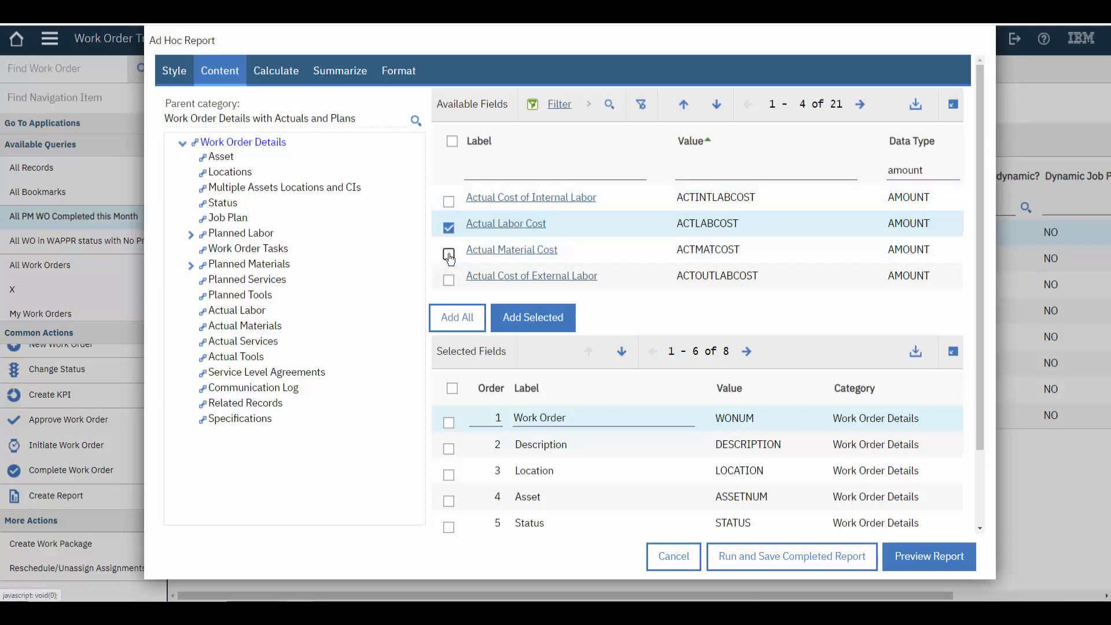
left_click(517, 325)
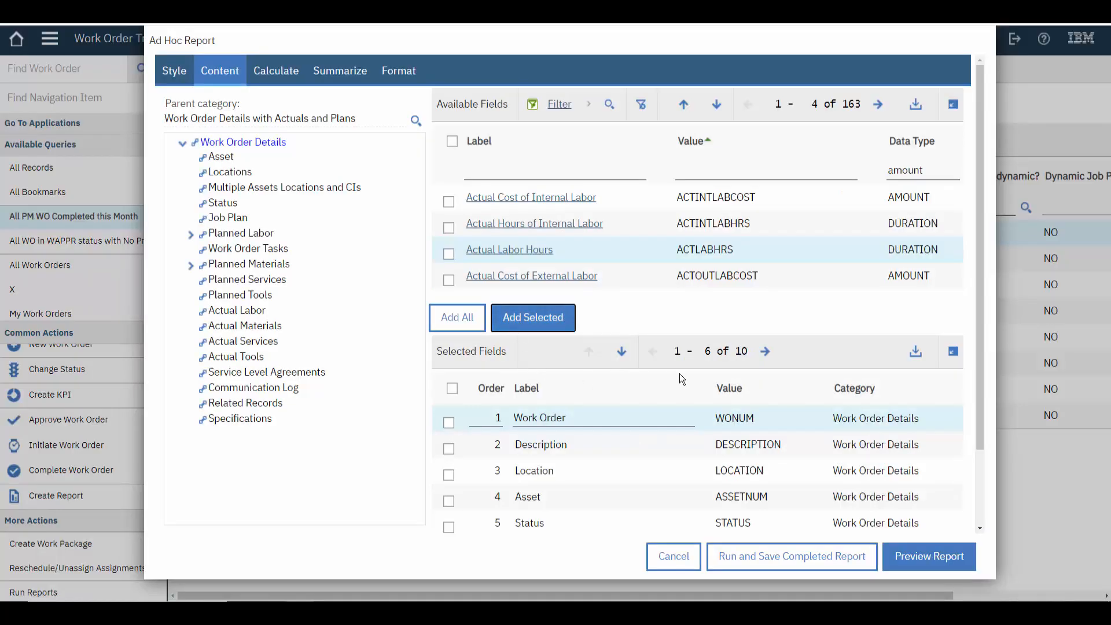
left_click(764, 354)
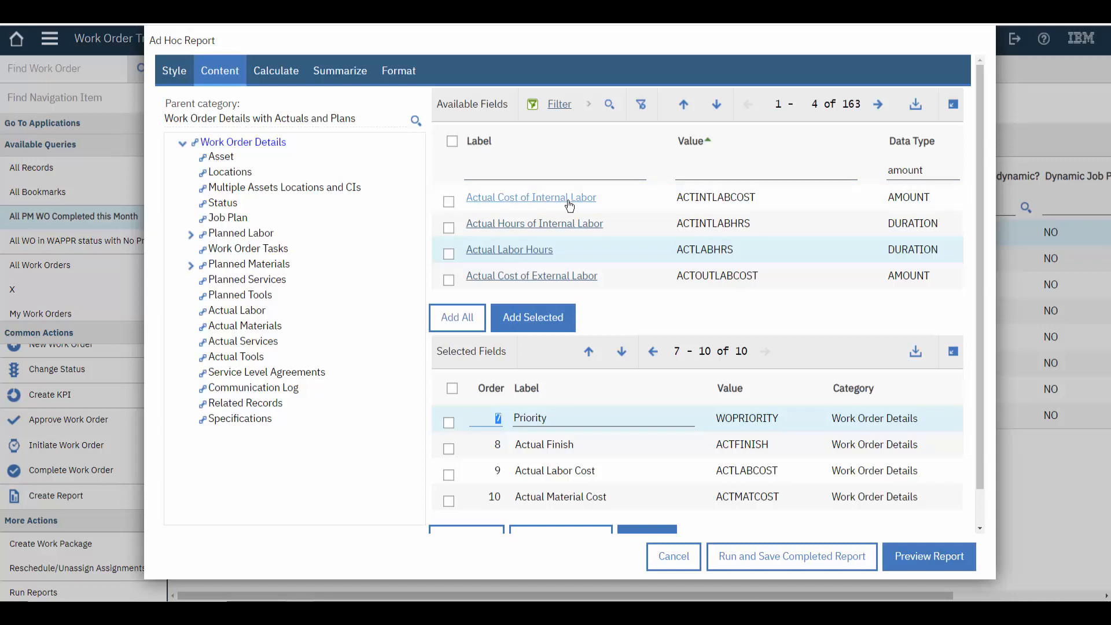
Clear the field filter, find fields labelled "labor", add Actual Labor Hours to the report and preview it
left_click(641, 104)
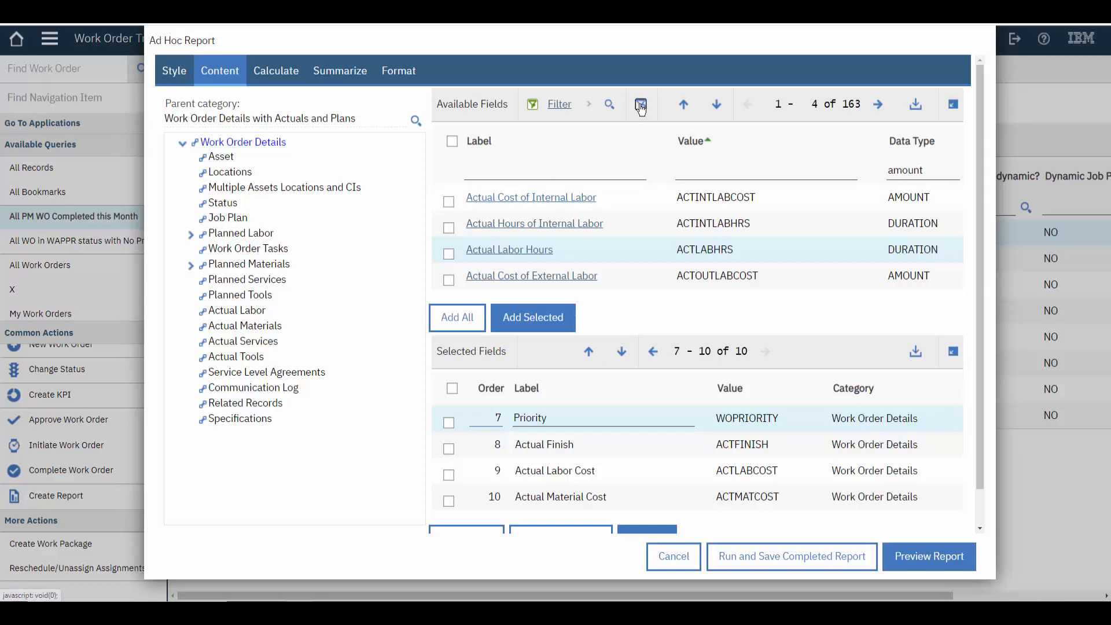
left_click(575, 176)
type("abor")
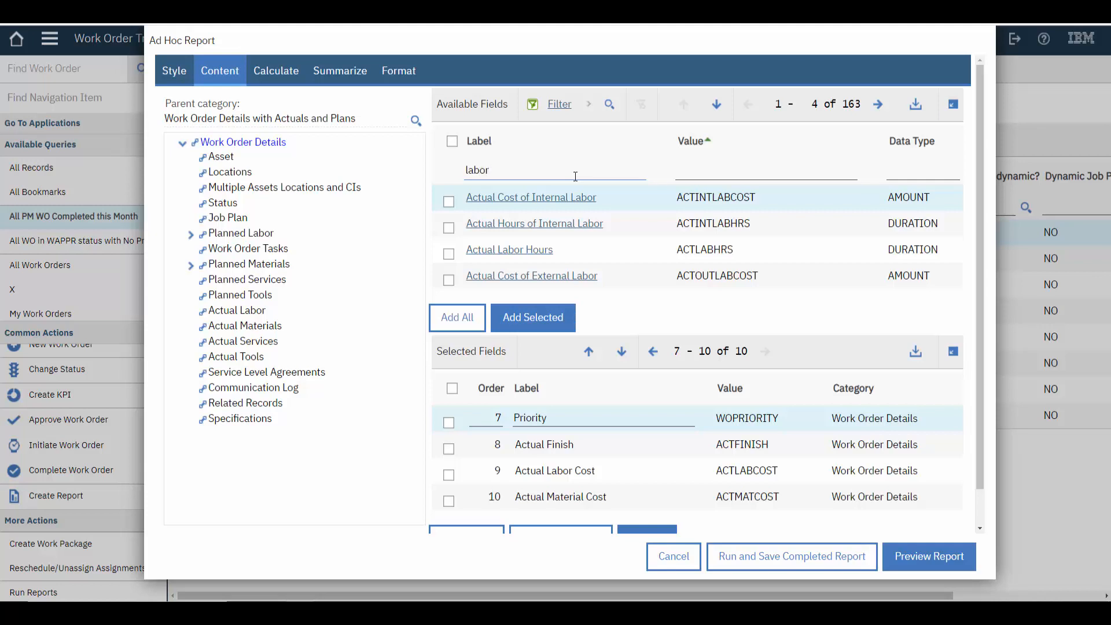
key("Return")
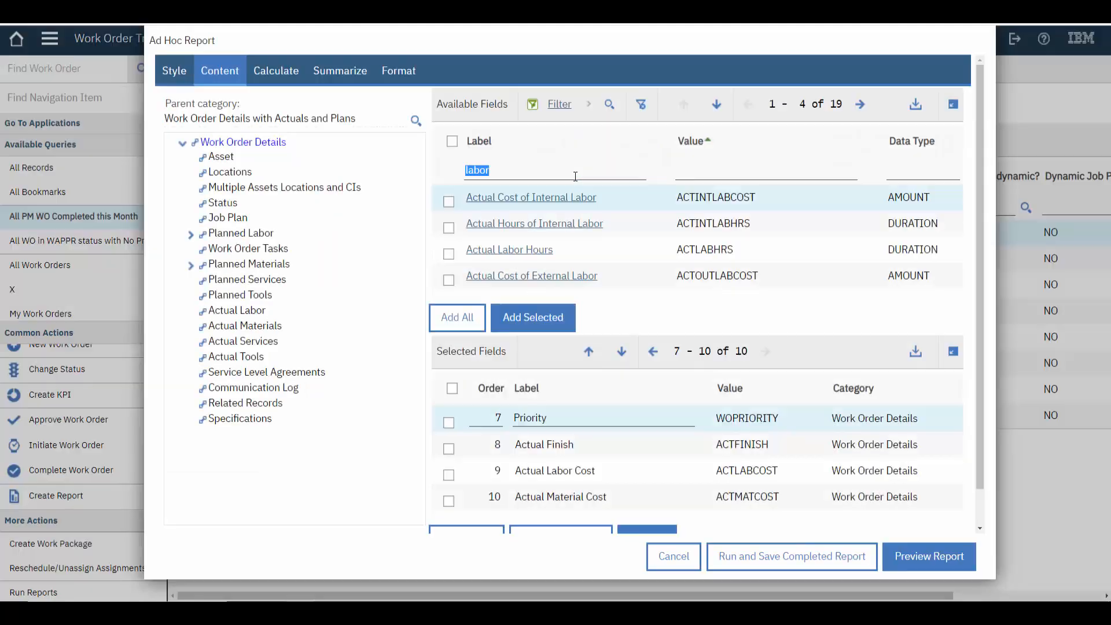
left_click(531, 252)
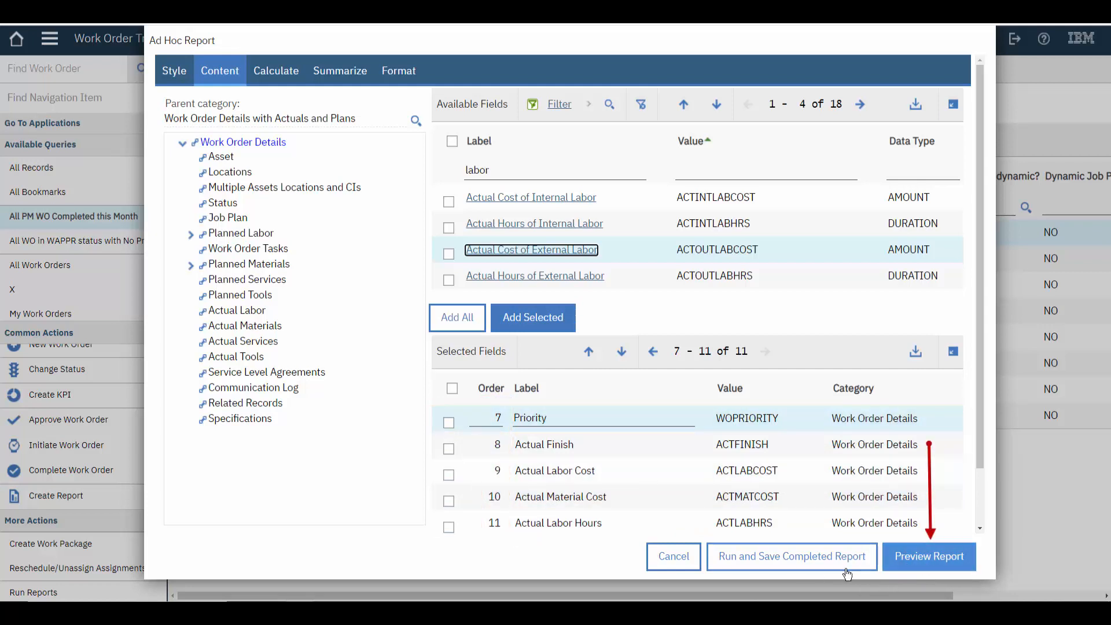
left_click(926, 565)
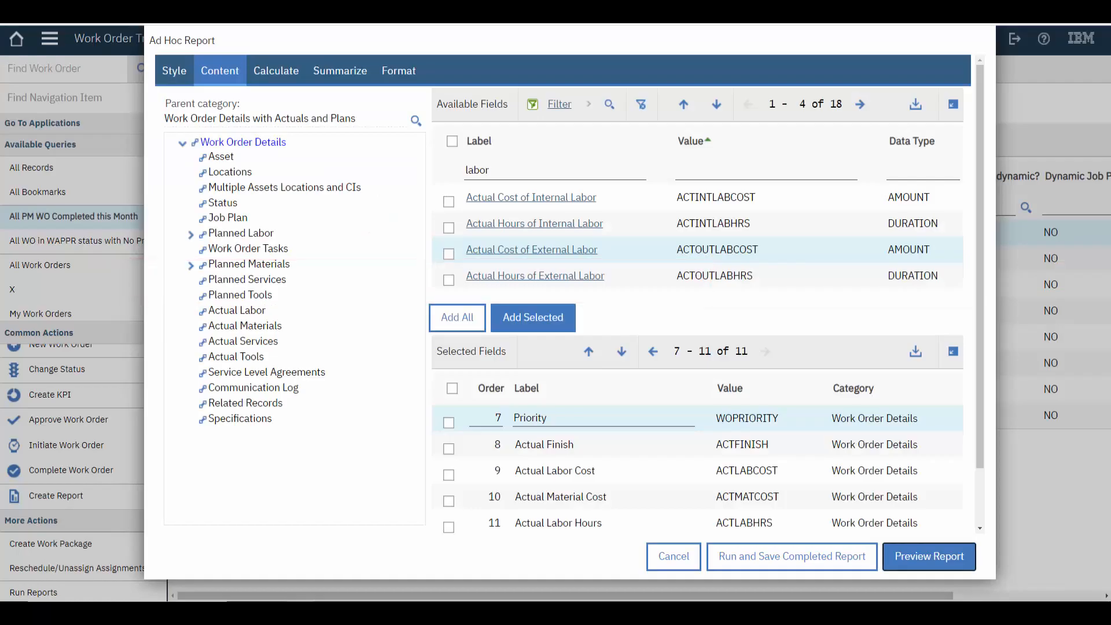
Reorder the selected fields with Actual Finish as 7, Actual Labor Hours as 8 and Priority as 11, and preview the report
left_click(653, 351)
scroll(669, 420, "down", 2)
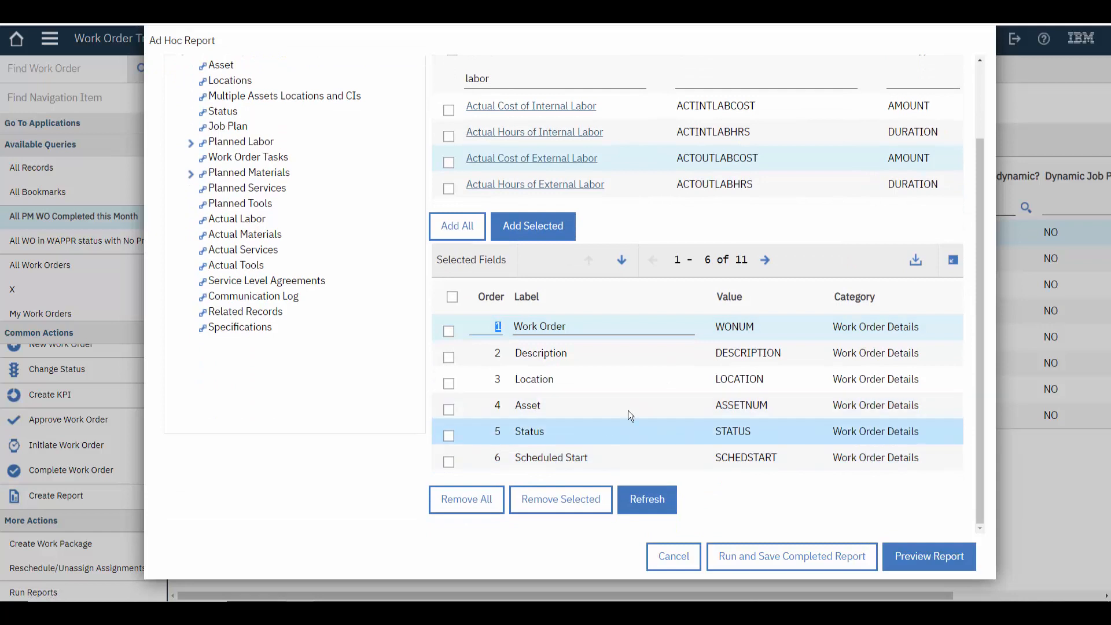
left_click(765, 261)
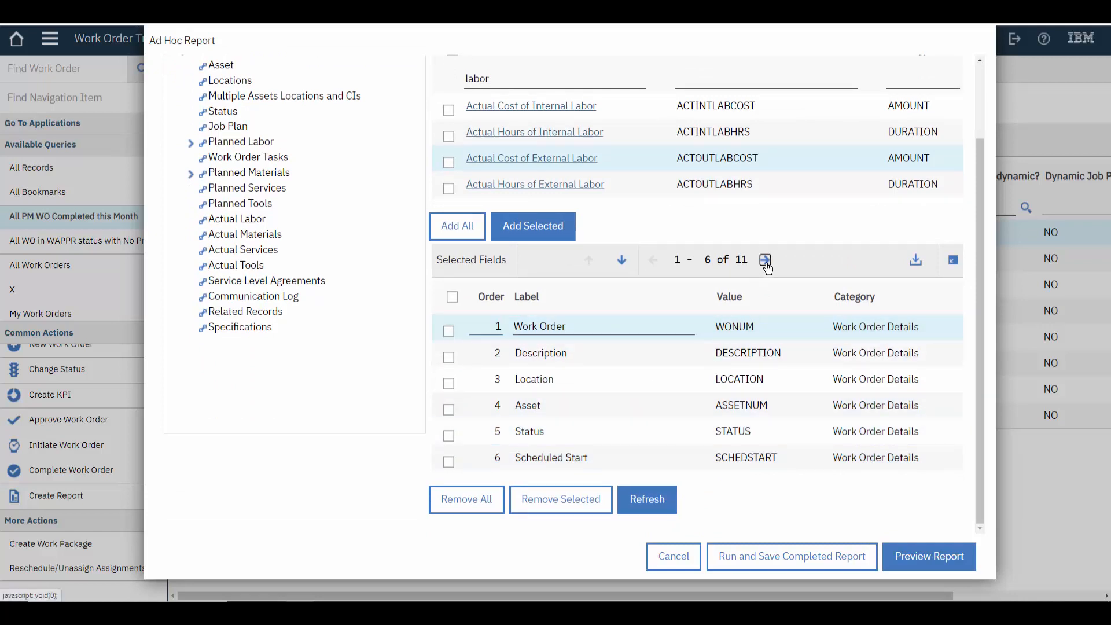
type("7")
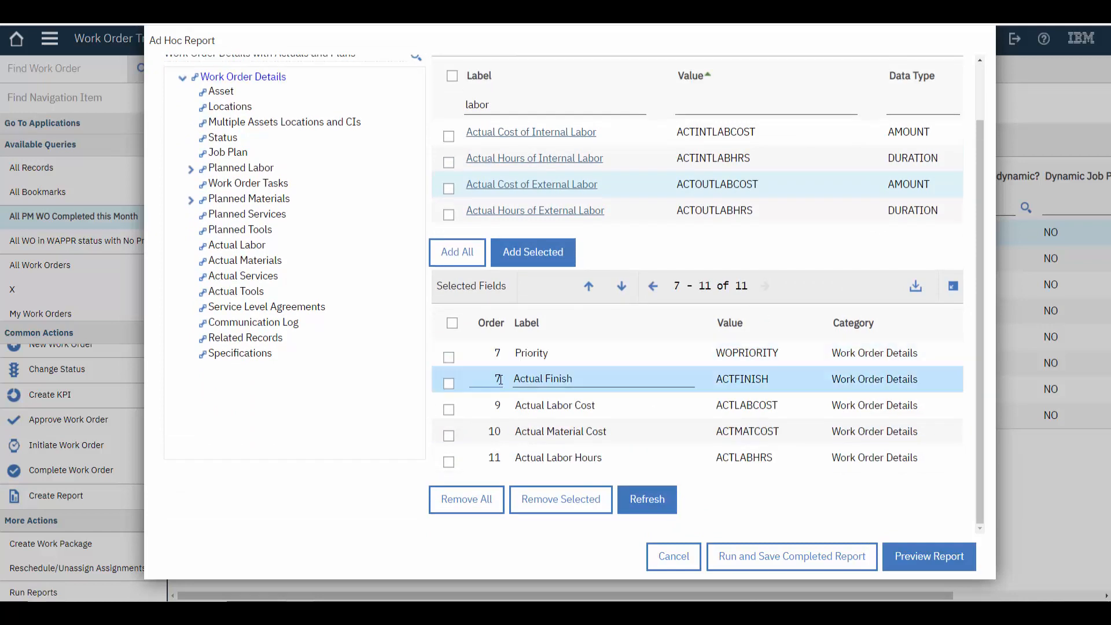
left_click(500, 458)
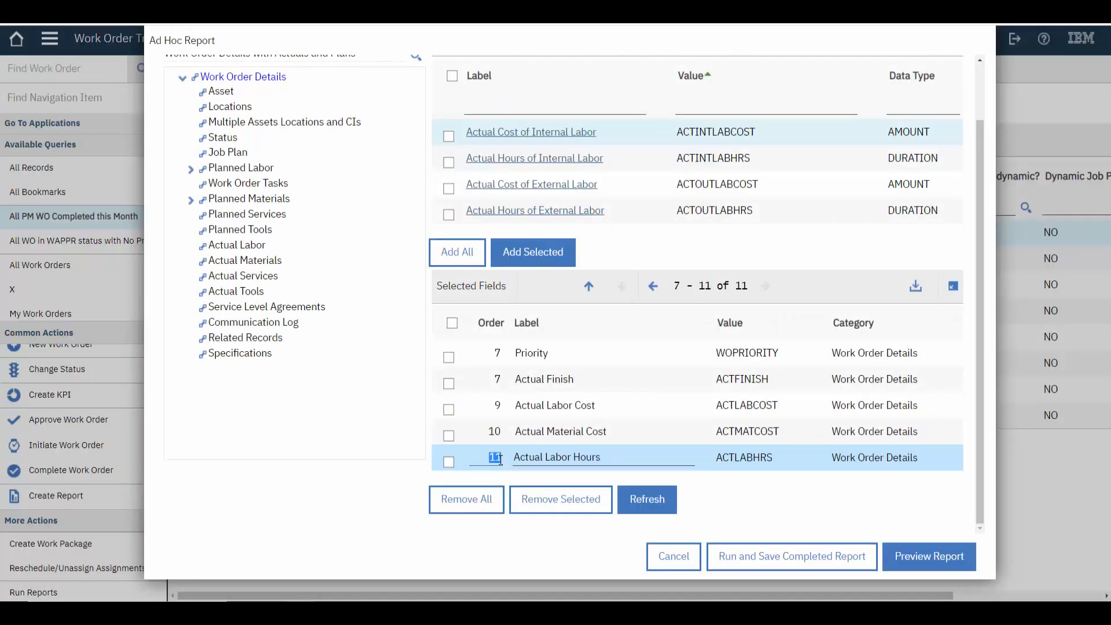
type("8")
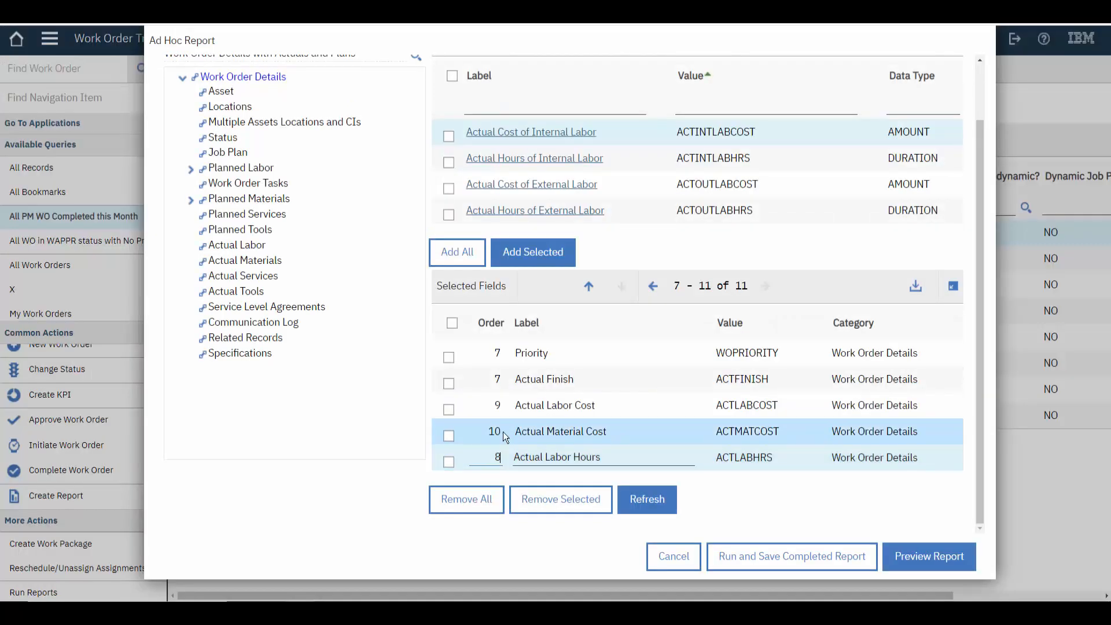
left_click(500, 353)
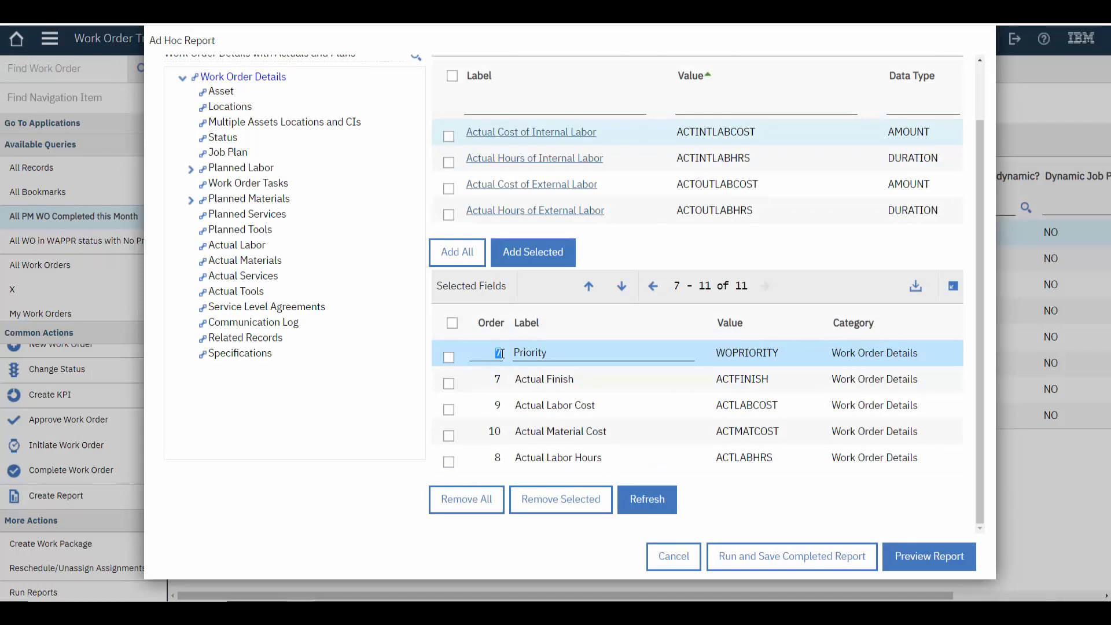
type("11")
left_click(647, 499)
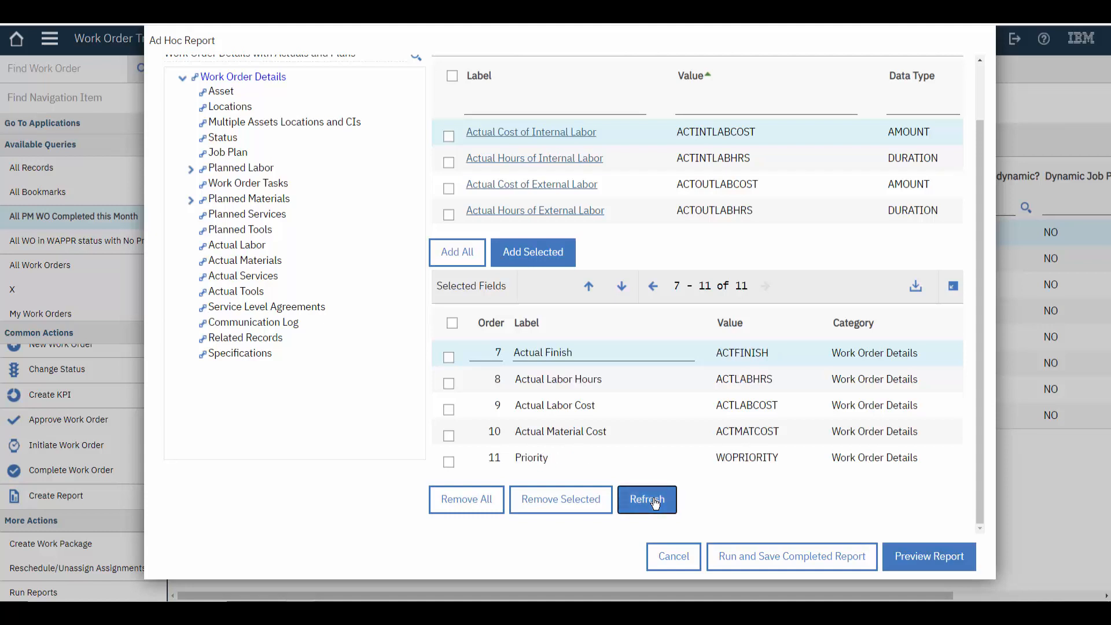
left_click(653, 287)
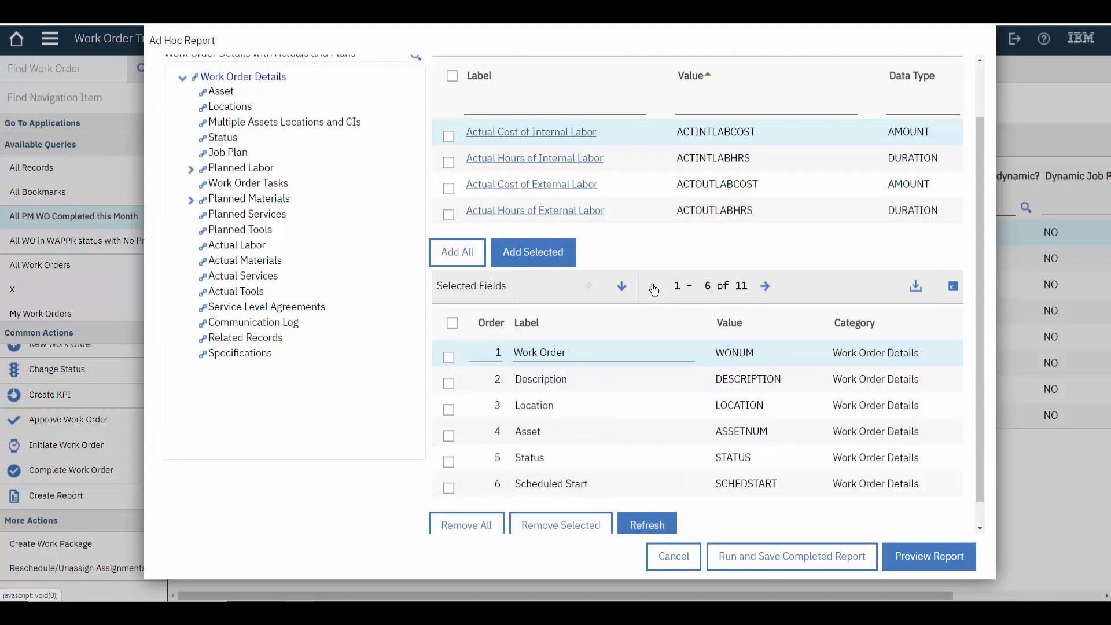
left_click(912, 560)
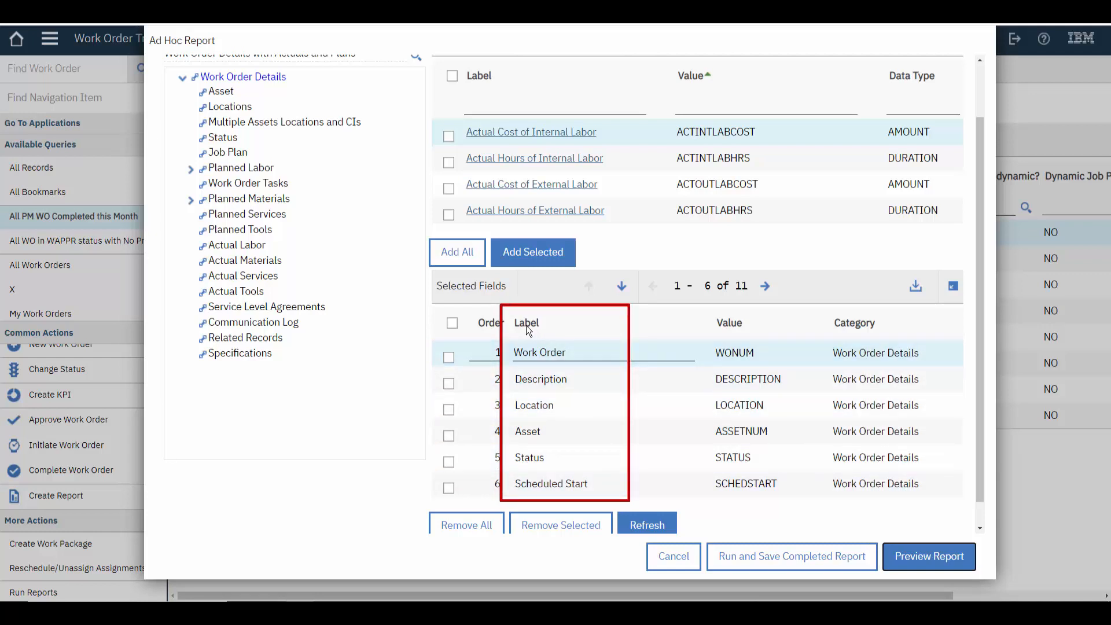
Relabel the work order, asset and scheduled start fields as "WO#", "Asset#" and "Scheduled Start Date", and preview the report
left_click(565, 351)
triple_click(566, 351)
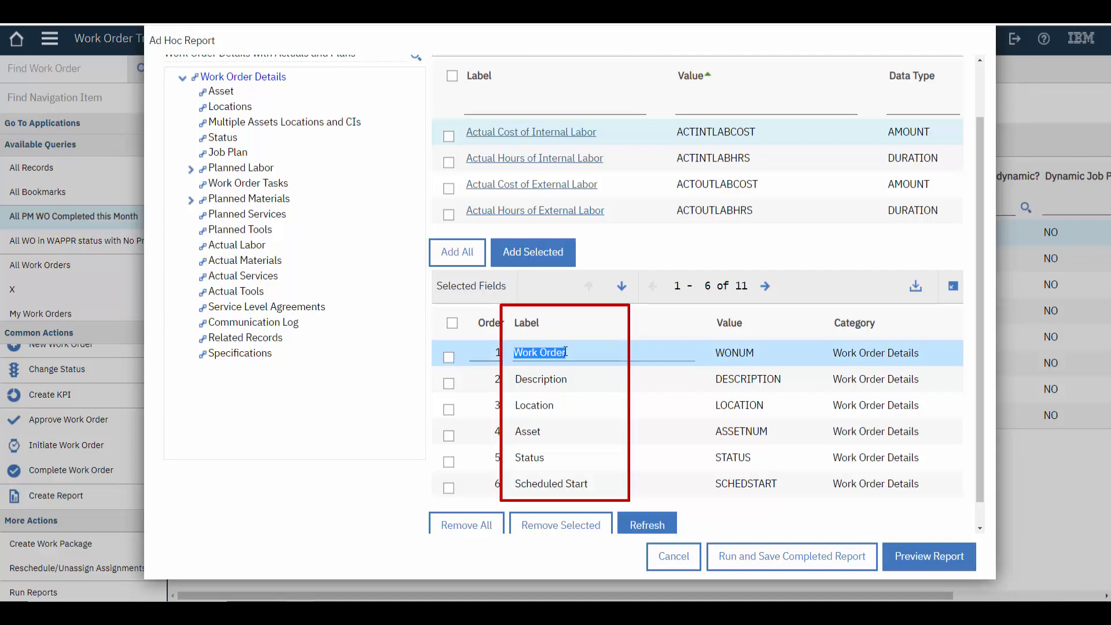
type("WO#")
left_click(554, 433)
left_click(561, 427)
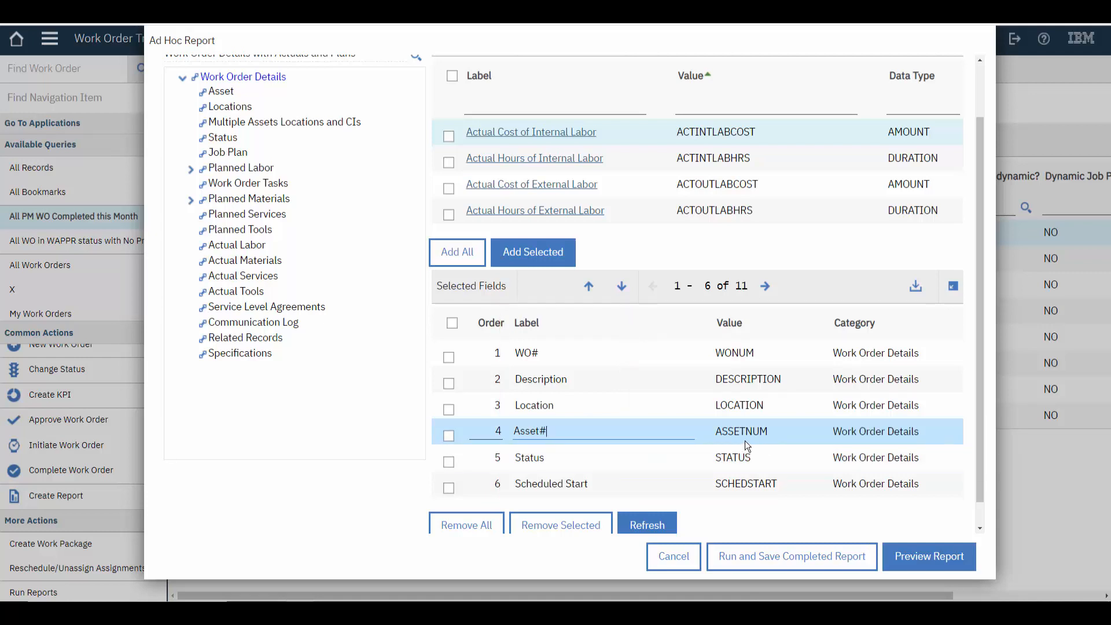
left_click(651, 482)
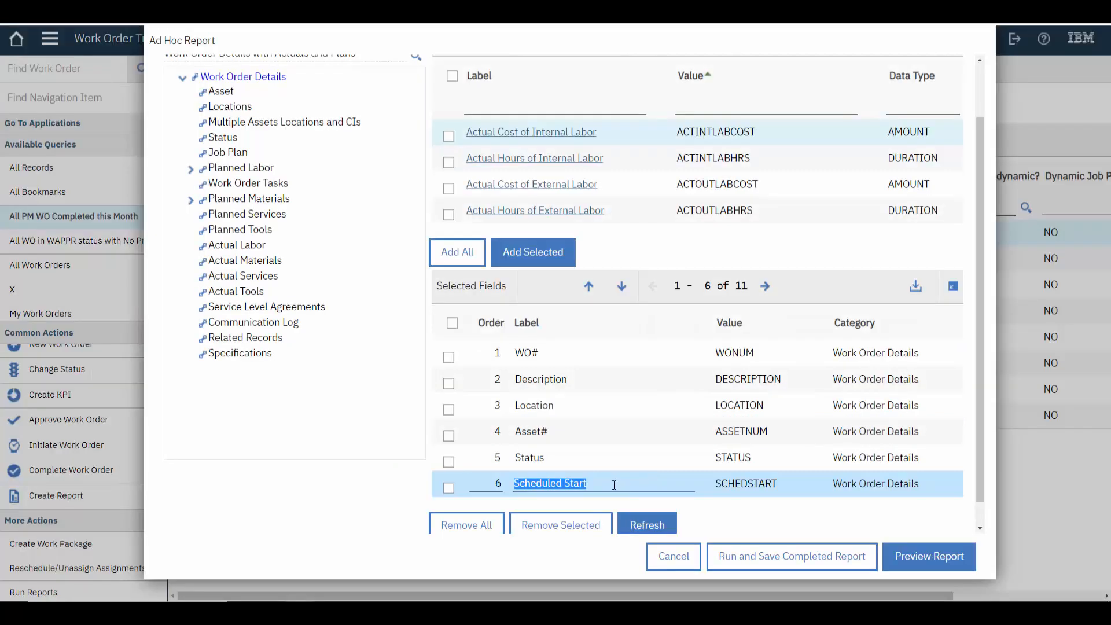
left_click(594, 484)
type("Date")
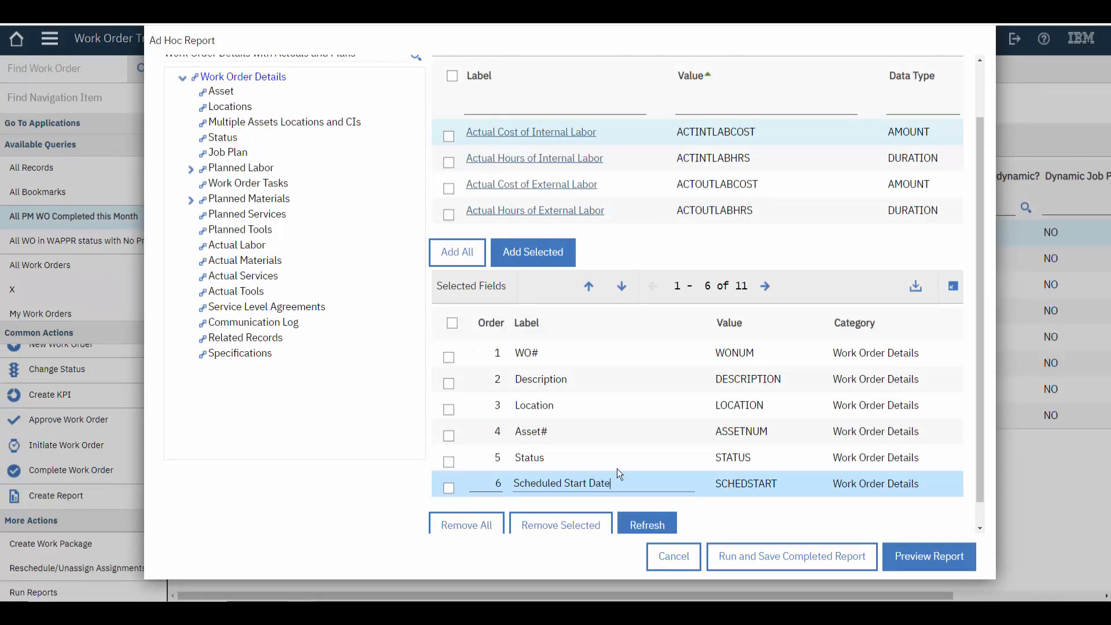
left_click(929, 556)
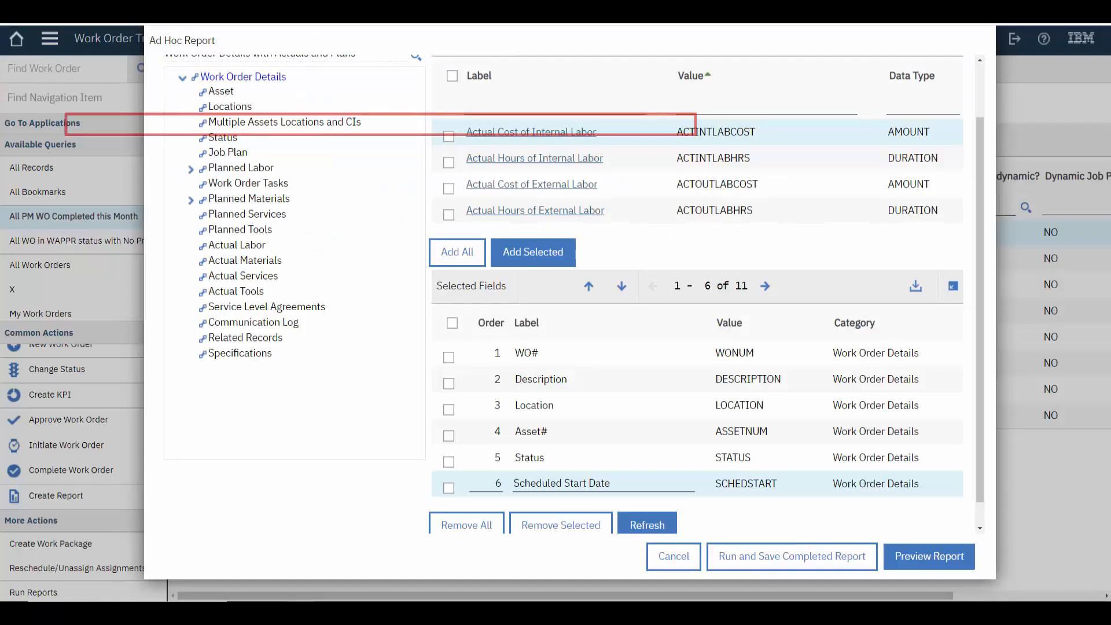
Group the report by the work order Priority field in ascending order and preview it
scroll(285, 93, "up", 2)
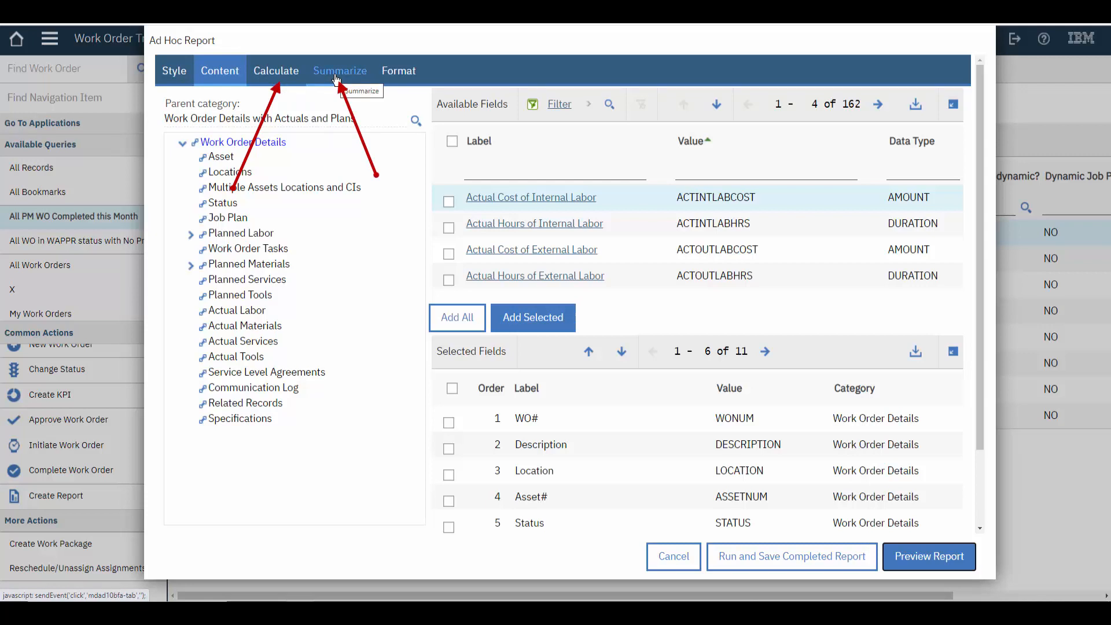
left_click(391, 77)
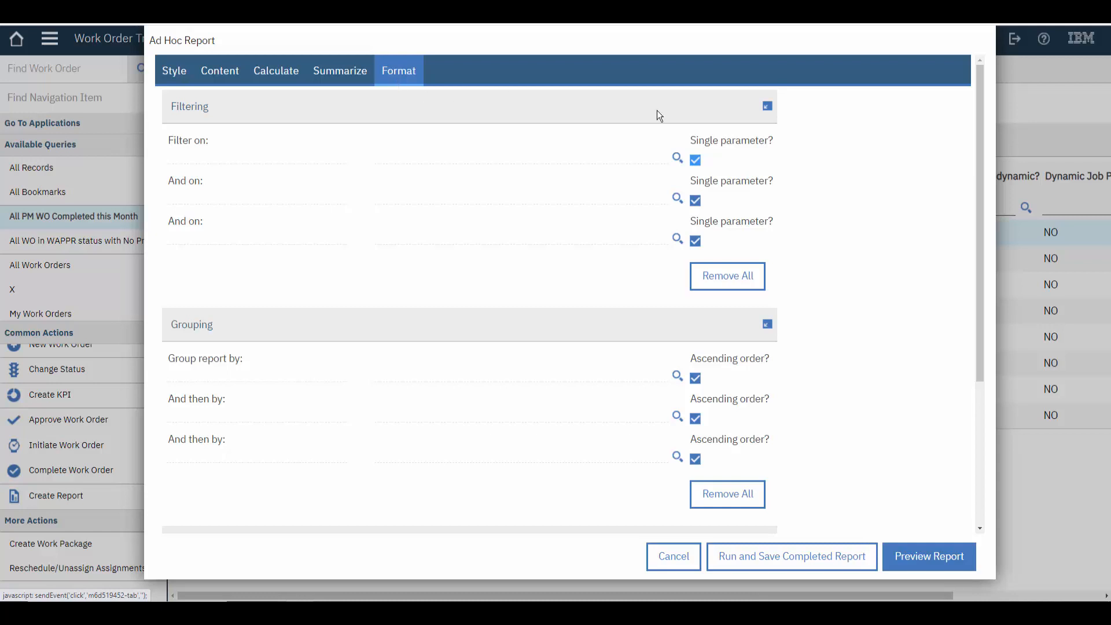
left_click_drag(977, 121, 968, 164)
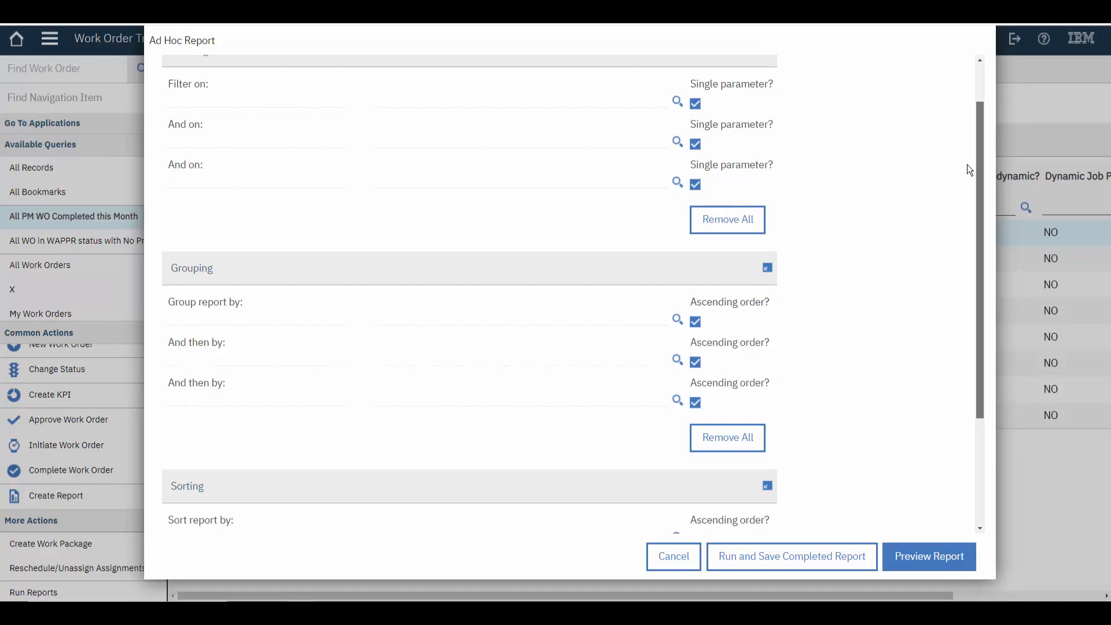
left_click_drag(967, 164, 988, 290)
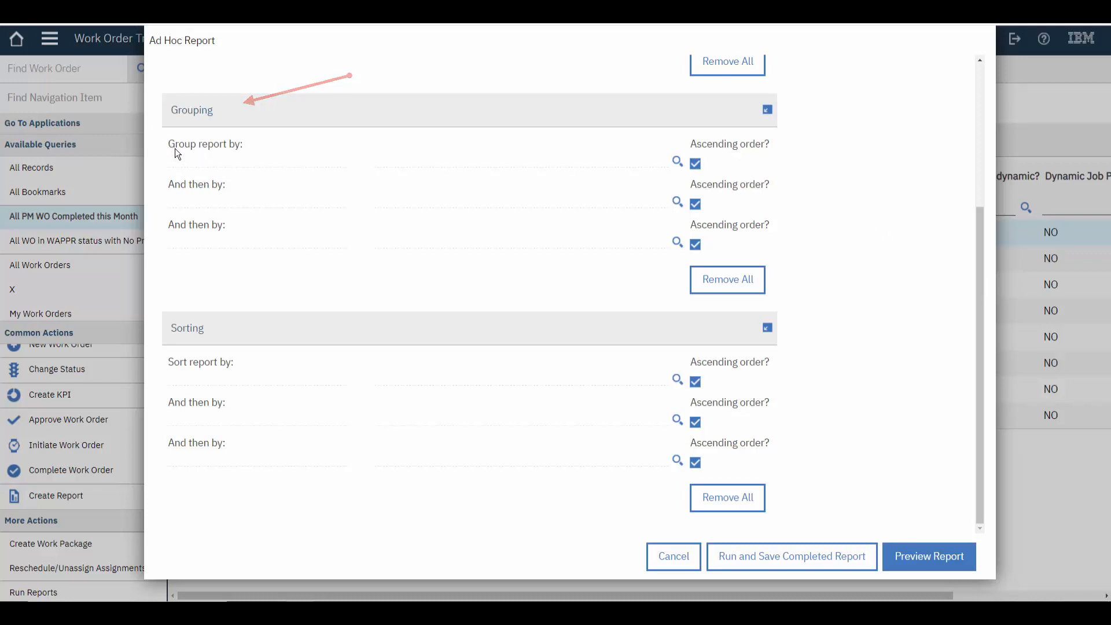
left_click(677, 161)
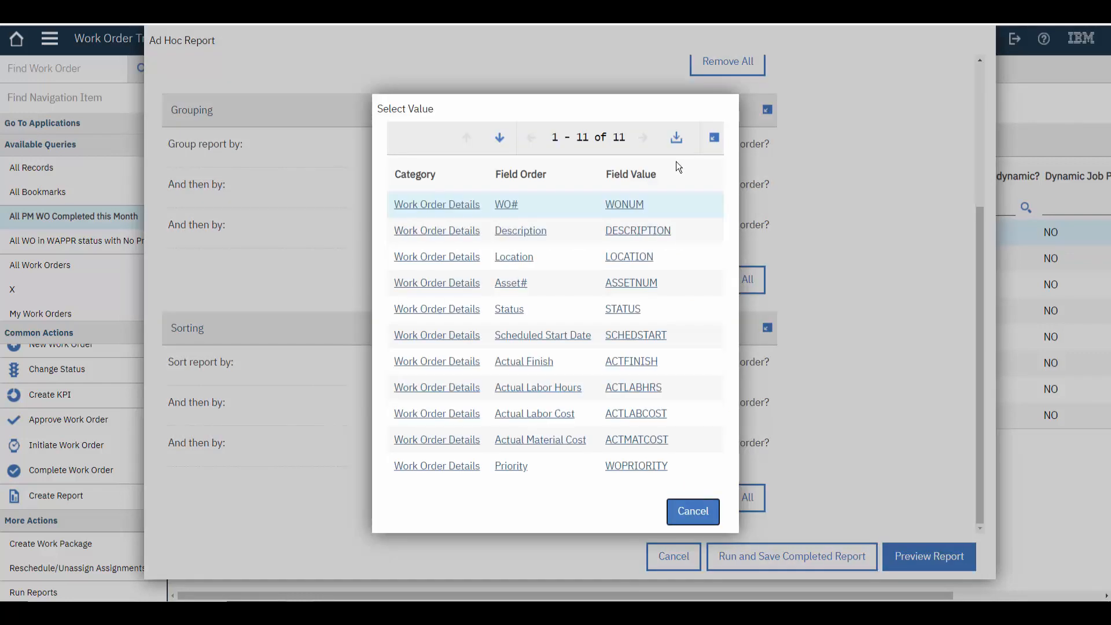
left_click(448, 467)
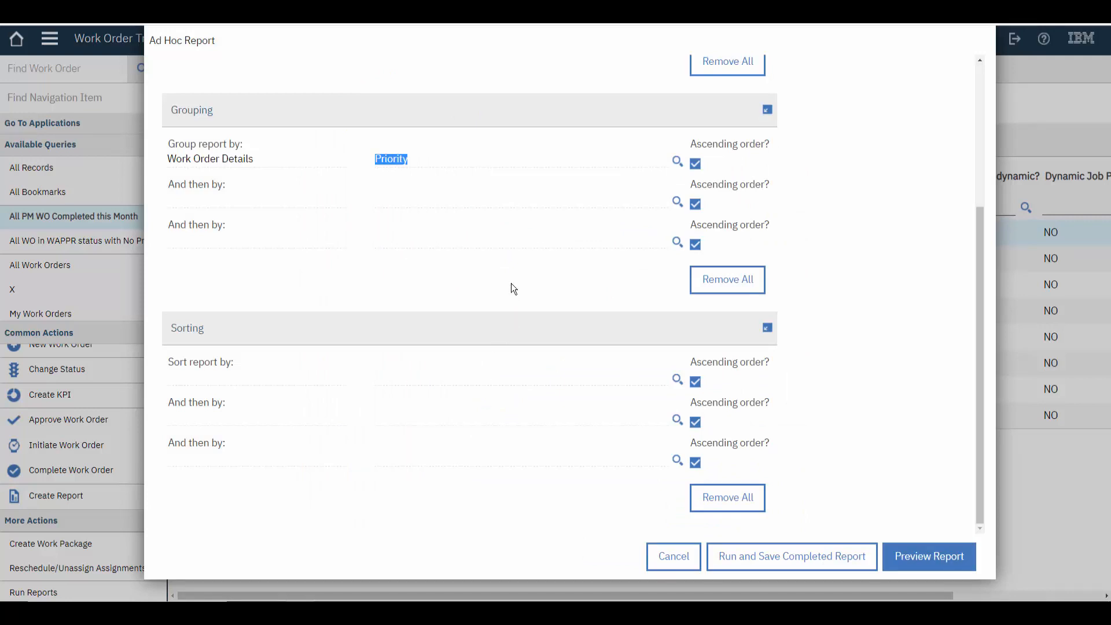
left_click(676, 161)
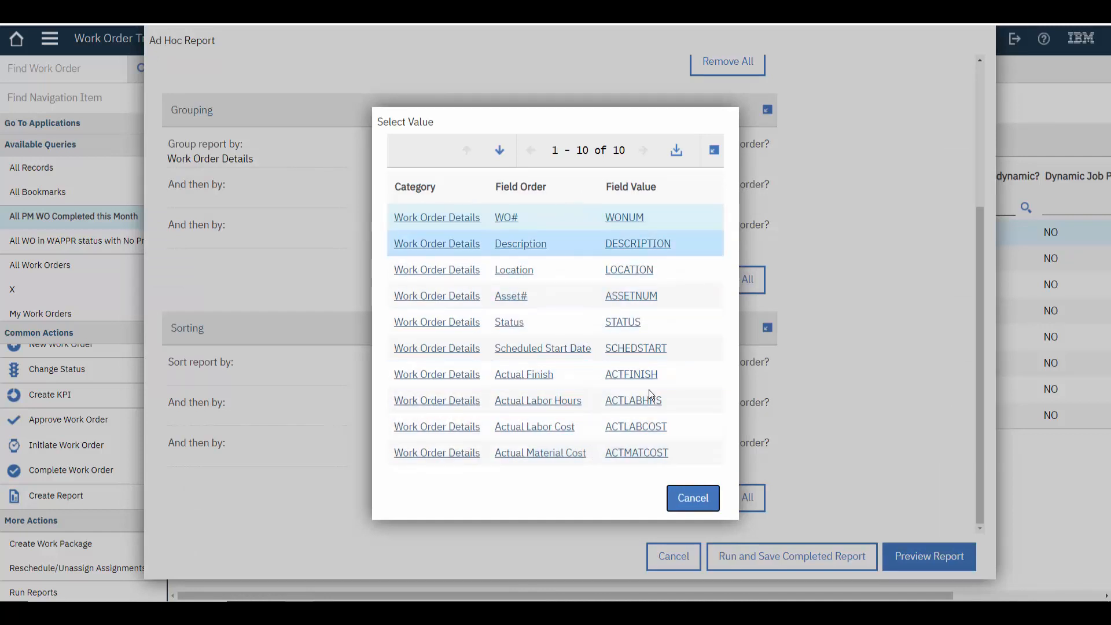
left_click(693, 498)
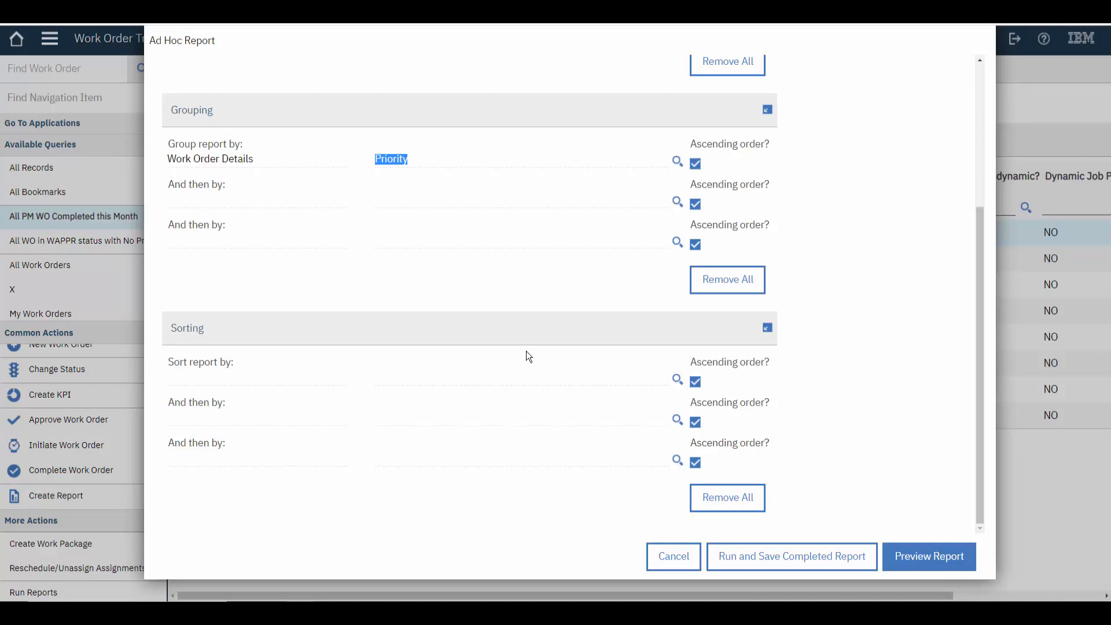
left_click(914, 558)
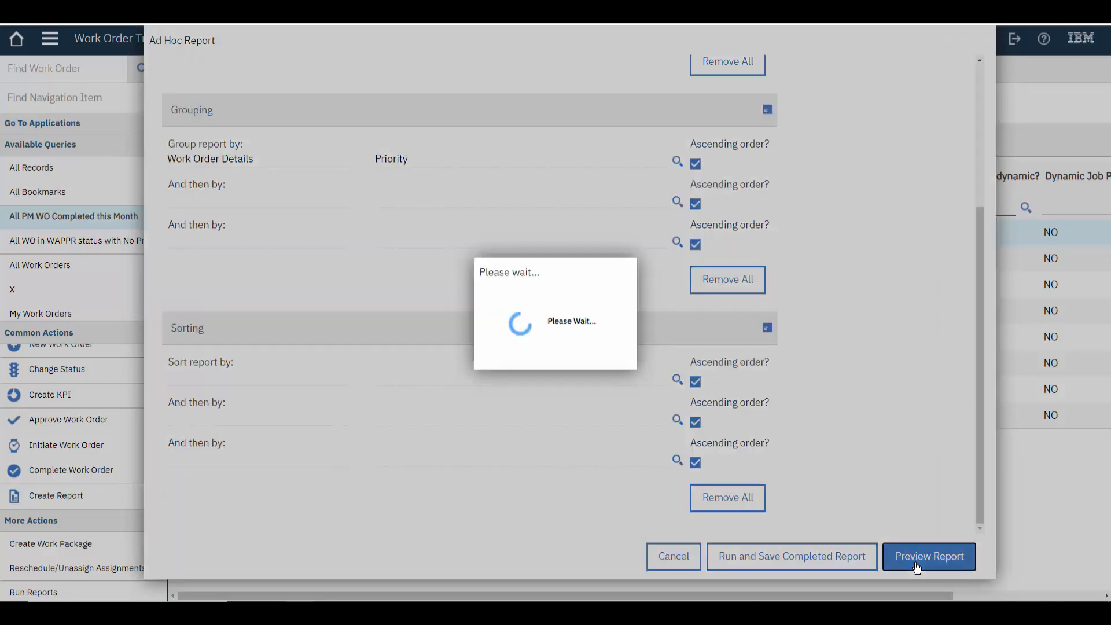
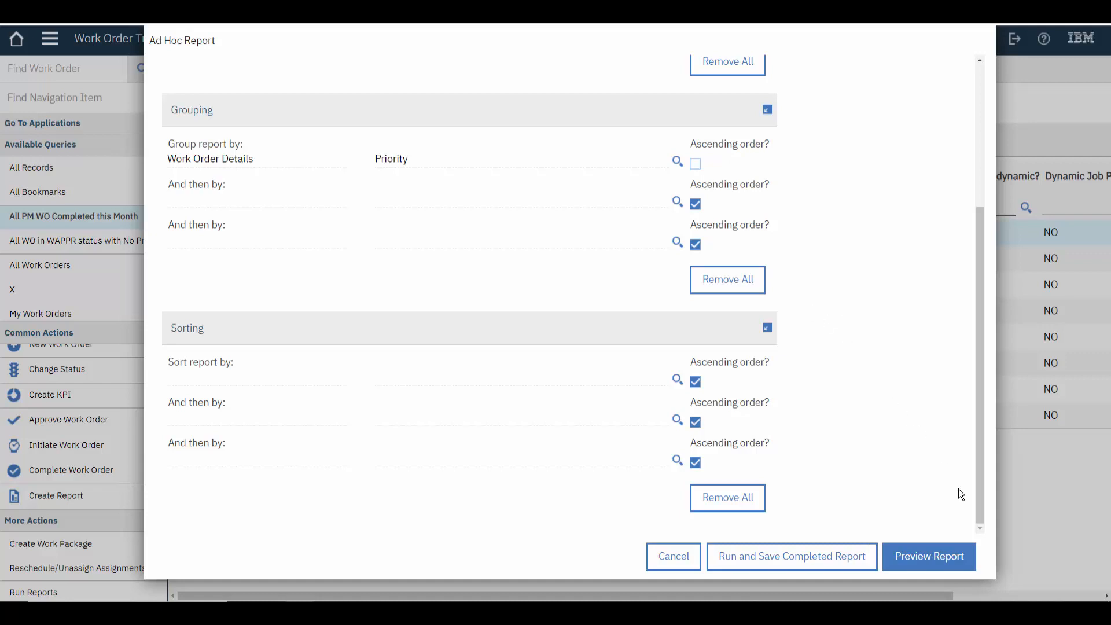
Preview the report with its current priority grouping, sort it by Actual Finish in ascending order and preview it again
left_click(940, 560)
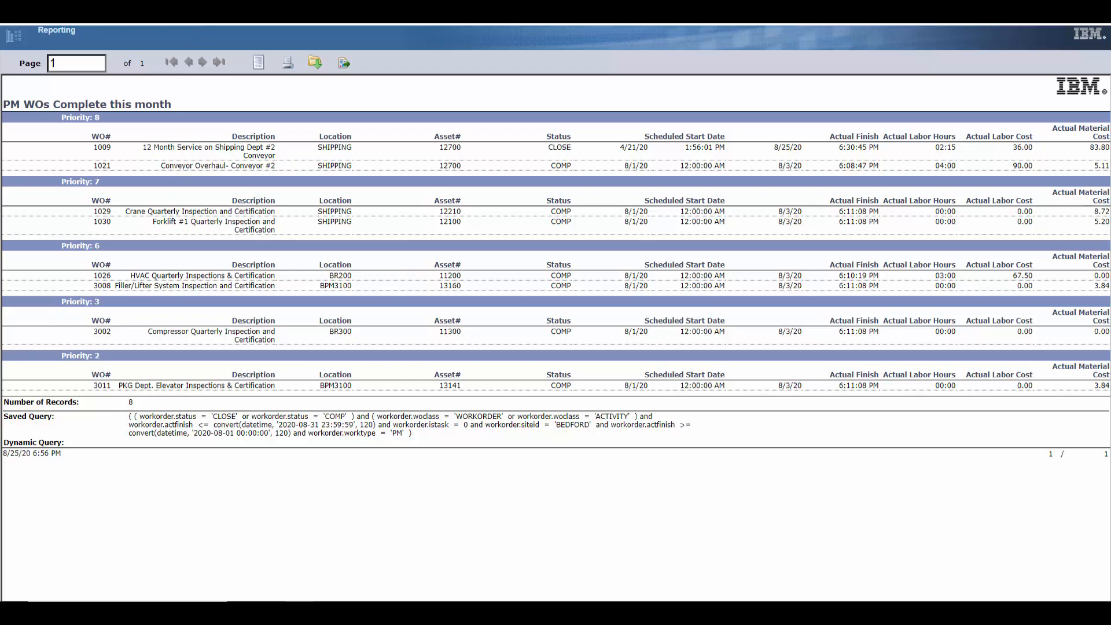
key("ctrl+w")
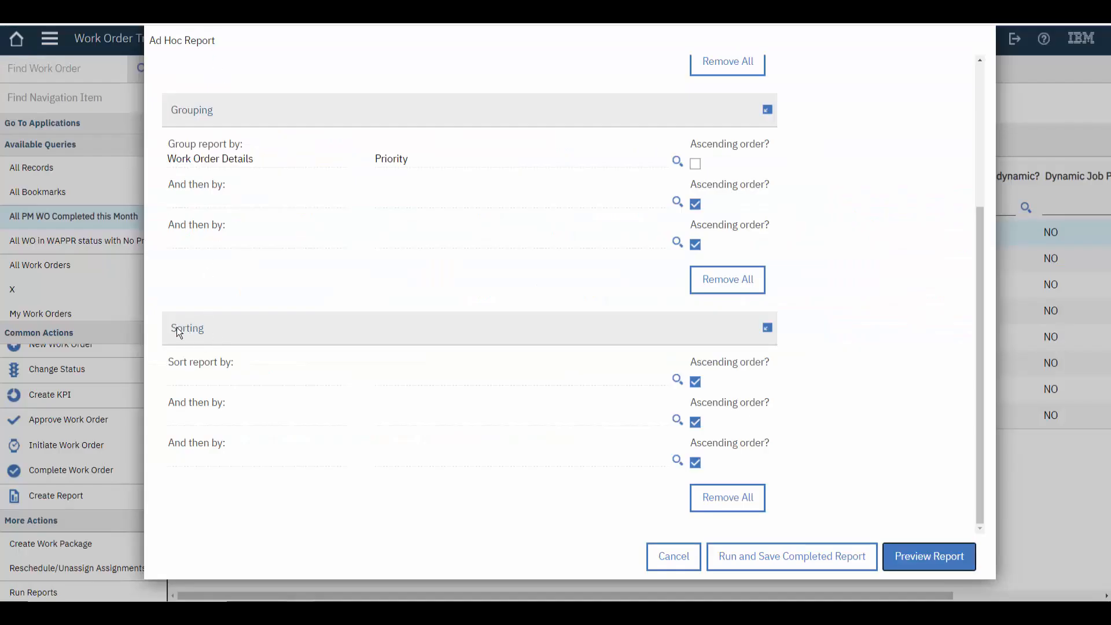
left_click(677, 381)
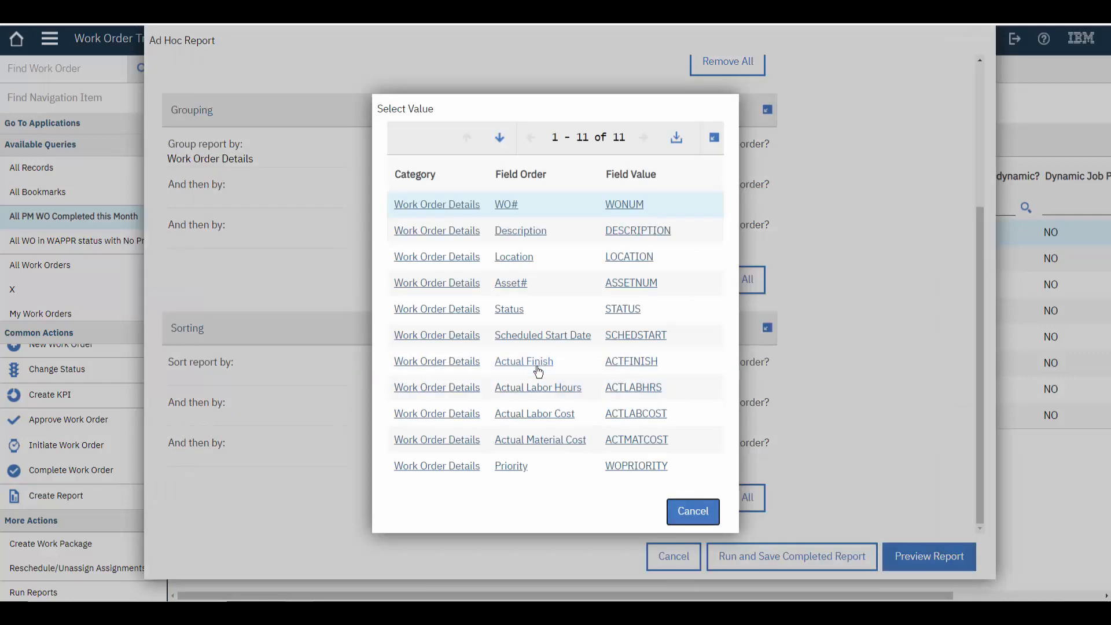
left_click(524, 362)
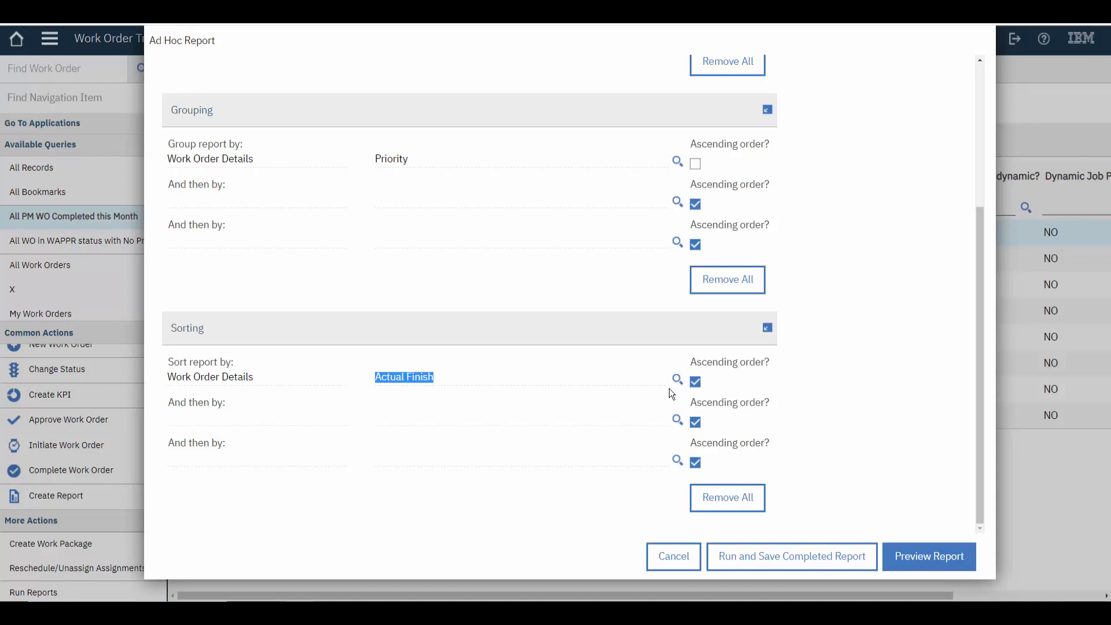
left_click(903, 560)
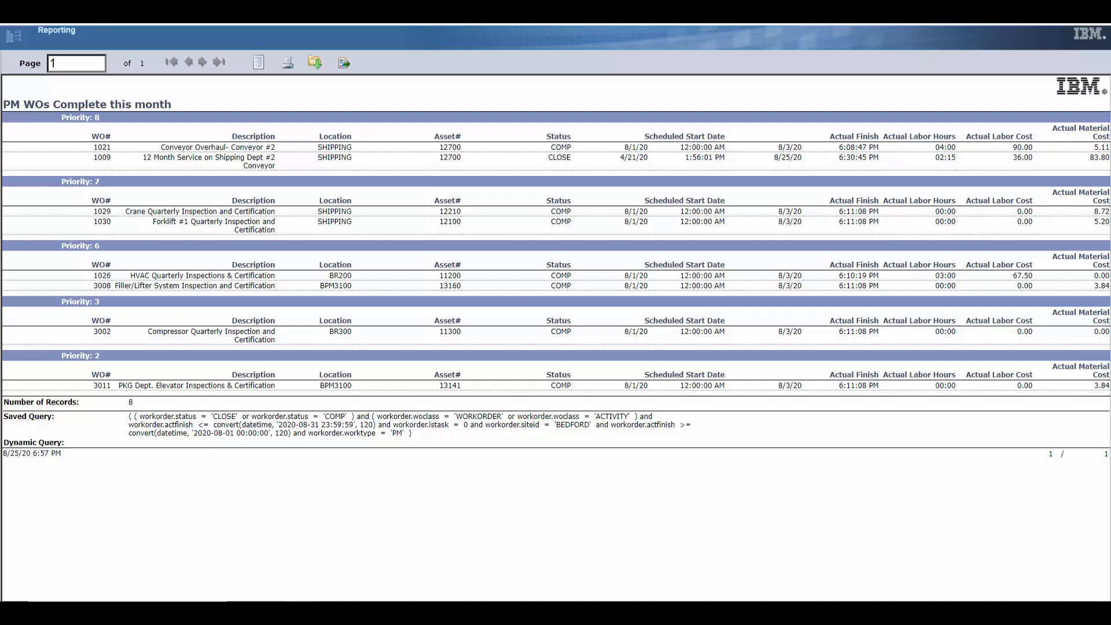
key("ctrl+w")
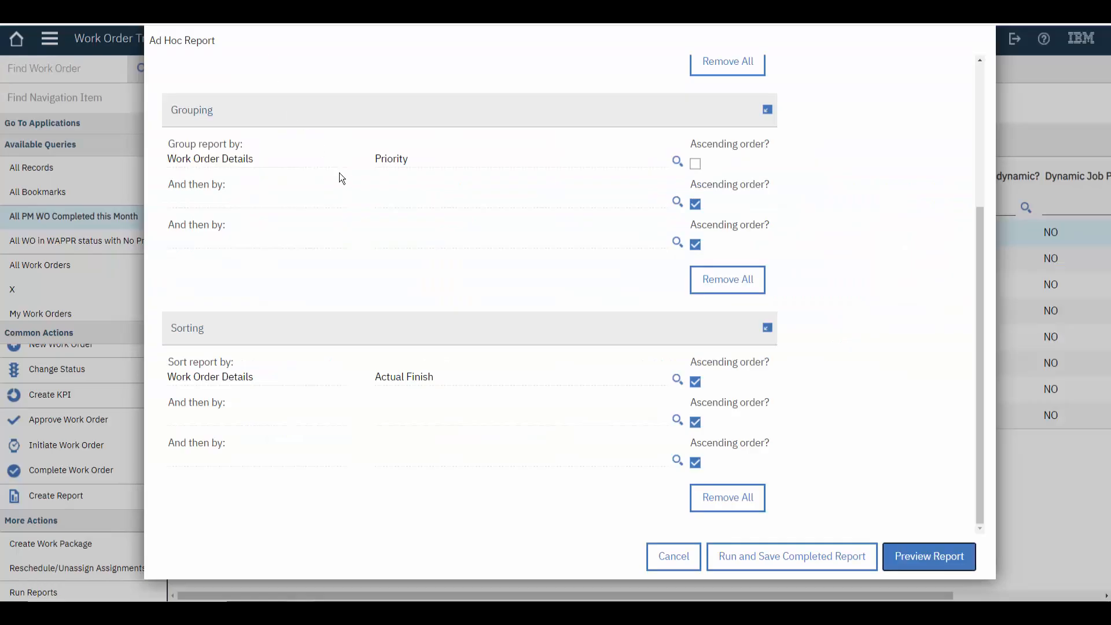
Add Actual Labor Hours as a single-parameter filter on the report, and run and save the completed report
scroll(495, 245, "up", 2)
scroll(495, 245, "up", 2)
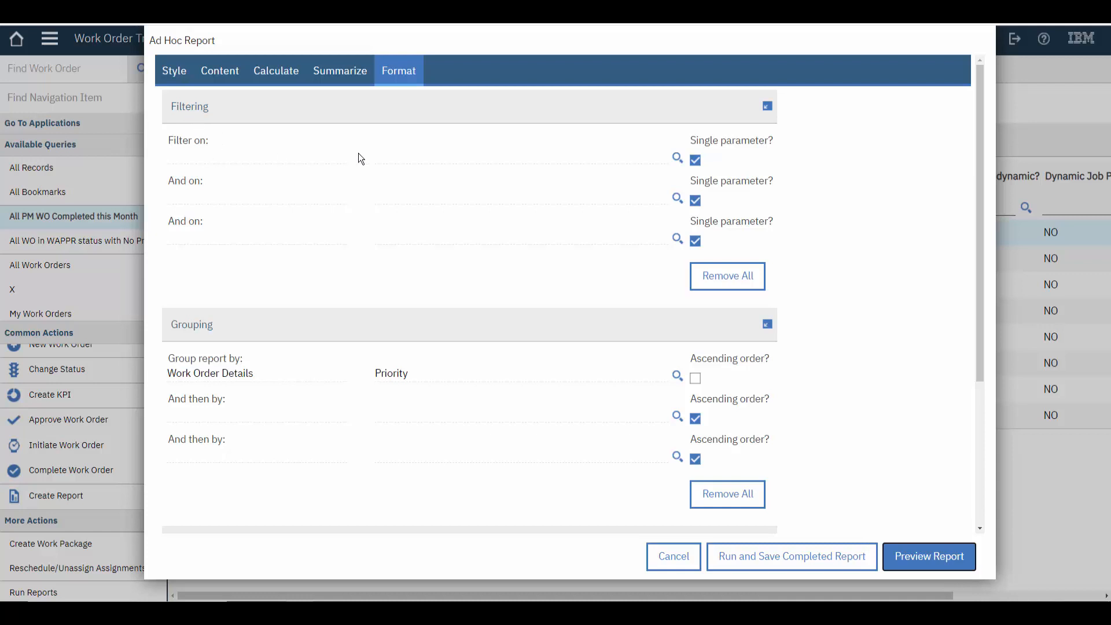
left_click(677, 159)
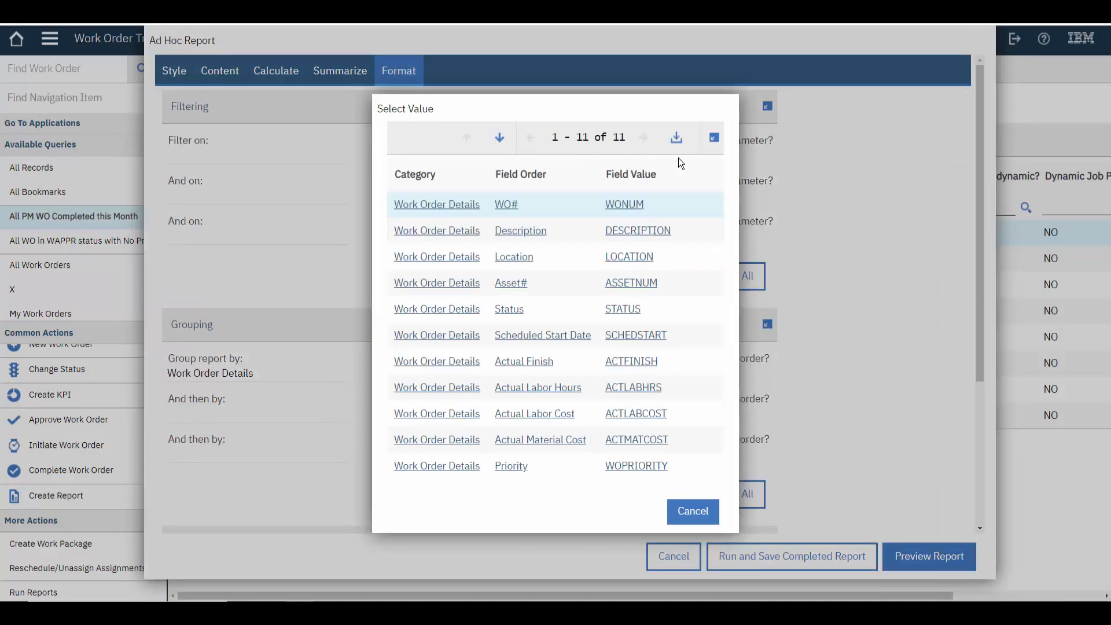
left_click(559, 386)
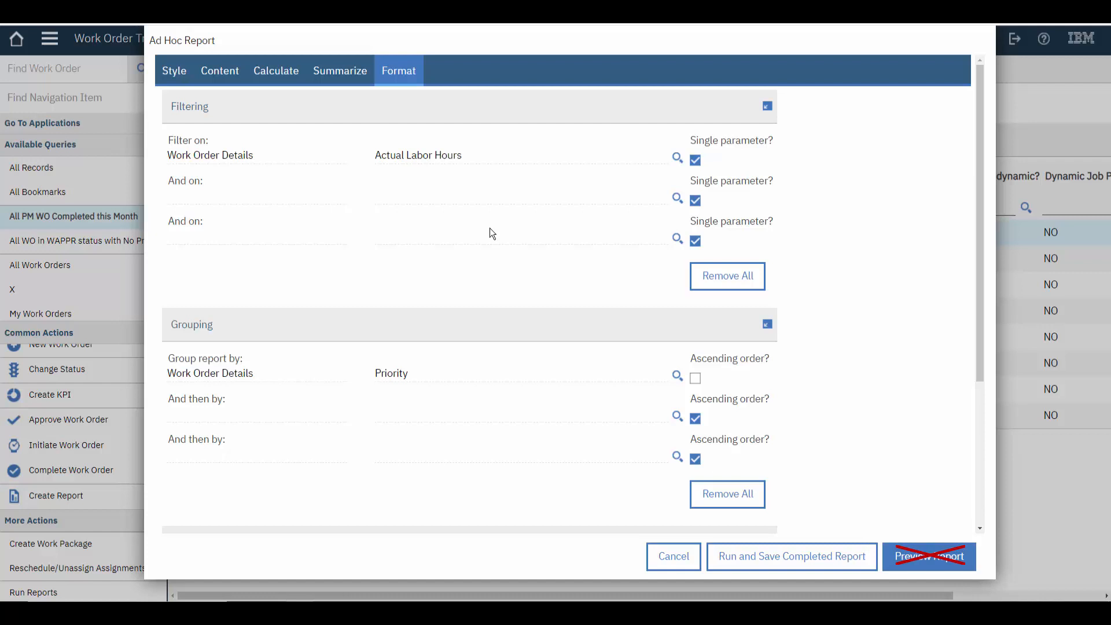
left_click(774, 562)
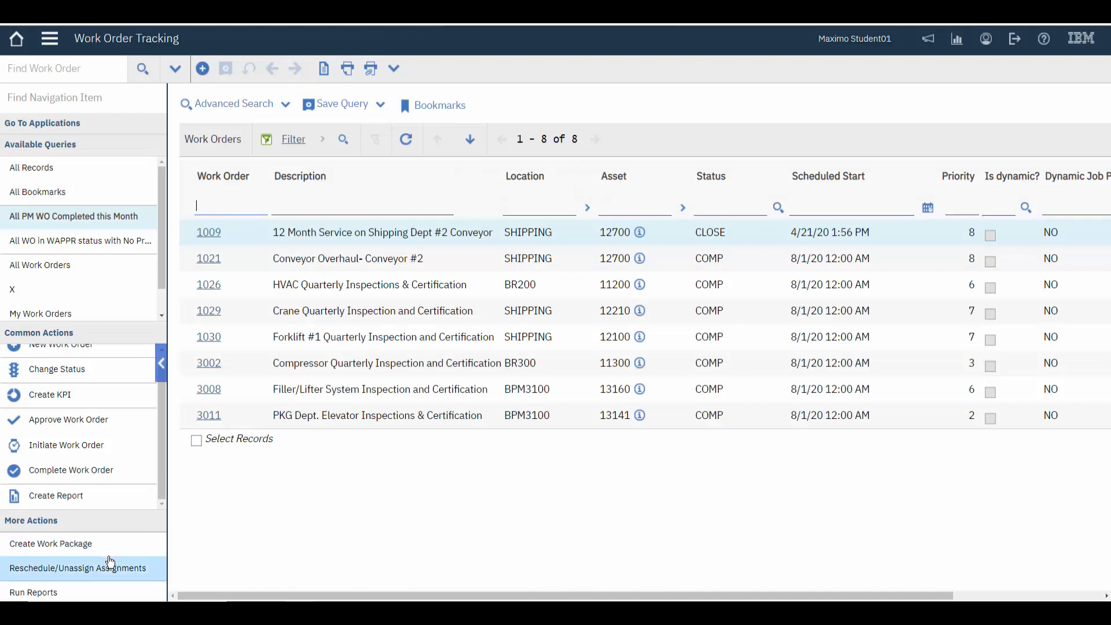
Run the saved "PM WOs Complete this month" report immediately with Actual Labor Hours of 0, and return to the report list
left_click(33, 592)
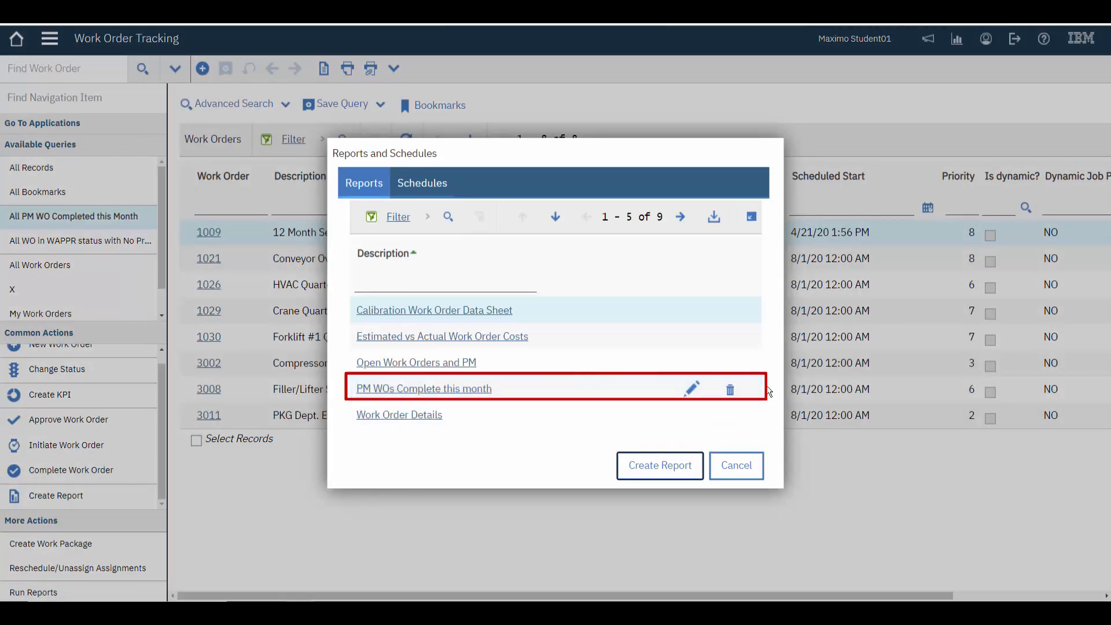
left_click(420, 393)
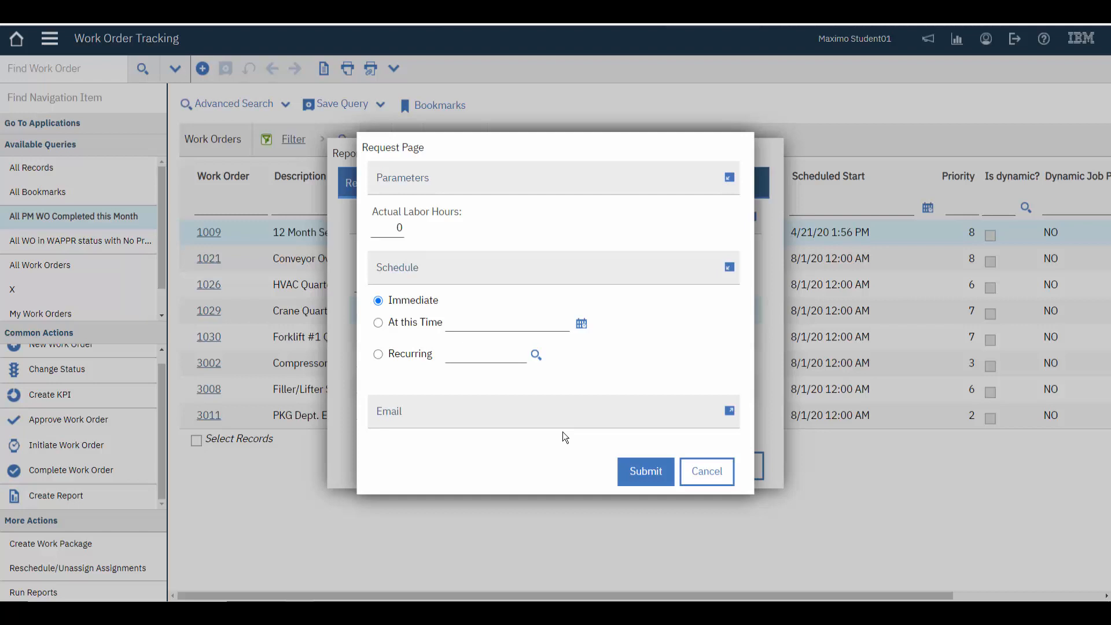
left_click(643, 471)
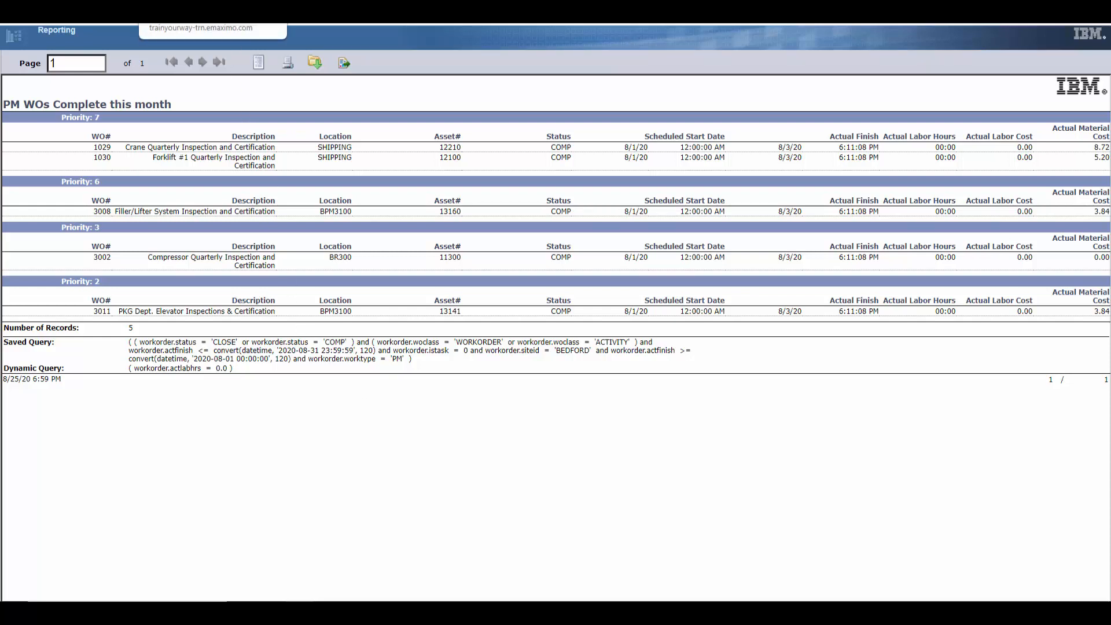
left_click(212, 12)
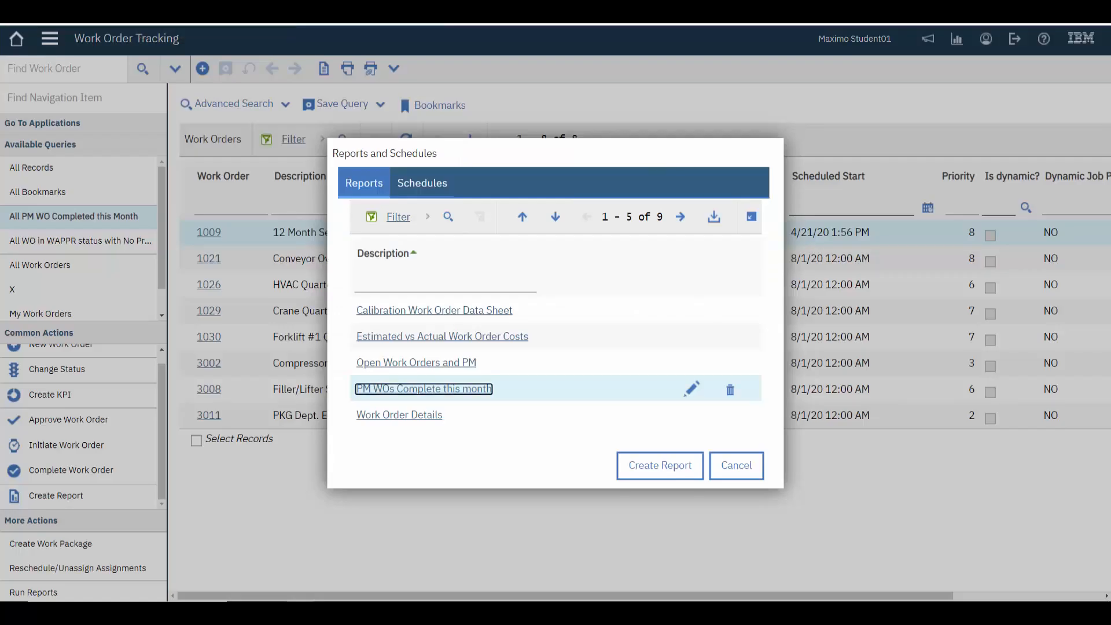
Edit the saved "PM WOs Complete this month" report to add Scheduled Start Date as the second sort field in ascending order
left_click(730, 392)
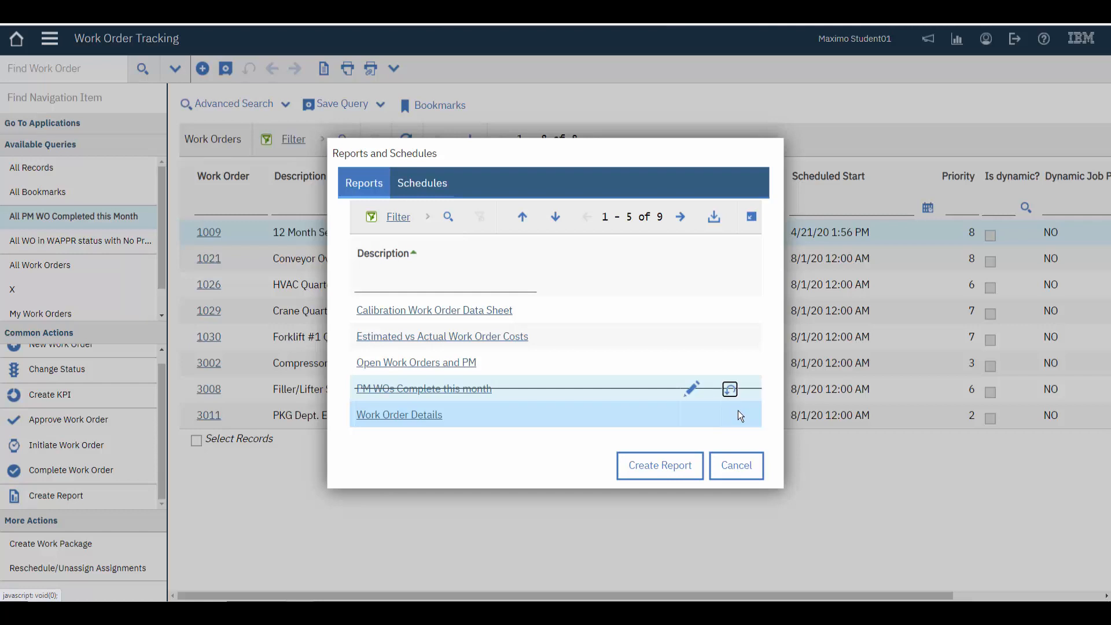
left_click(730, 391)
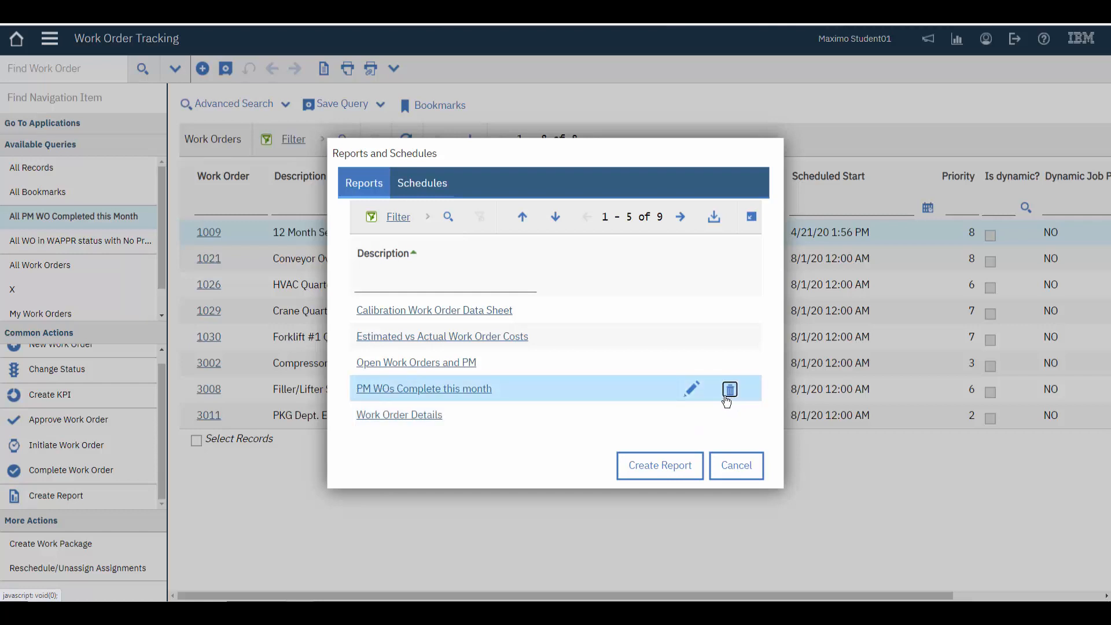
left_click(692, 391)
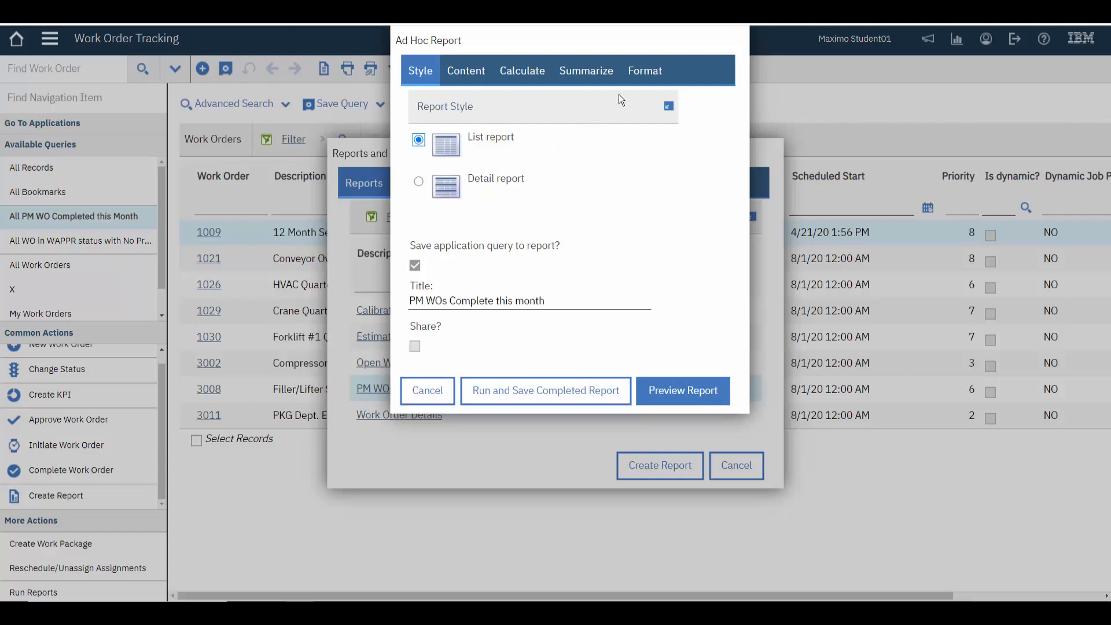
left_click(644, 71)
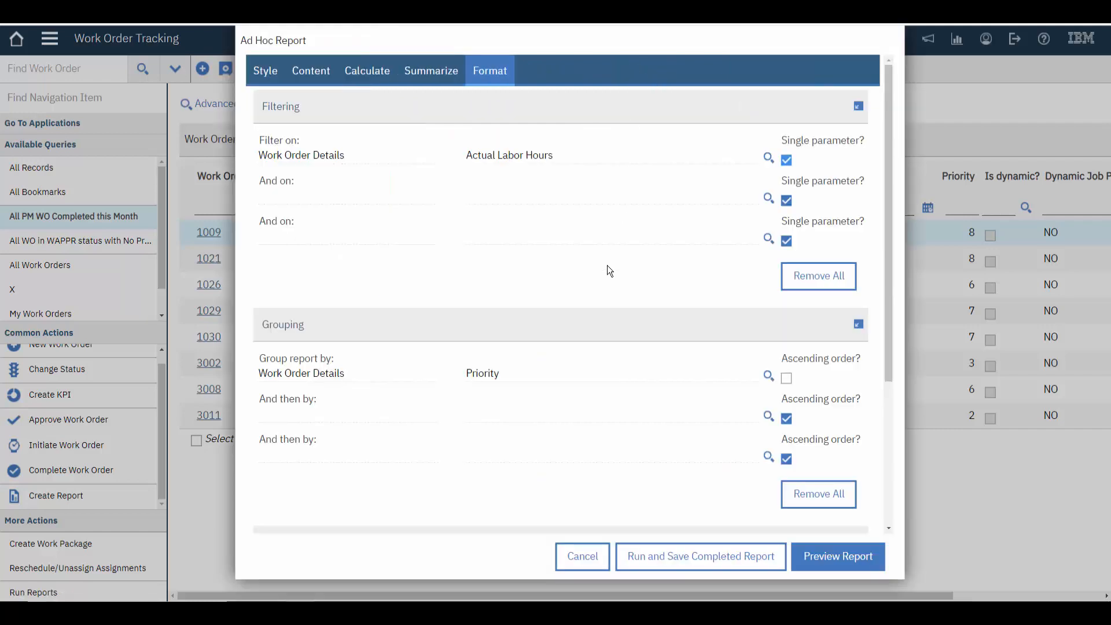
scroll(607, 265, "down", 1)
scroll(602, 262, "up", 1)
scroll(554, 492, "down", 4)
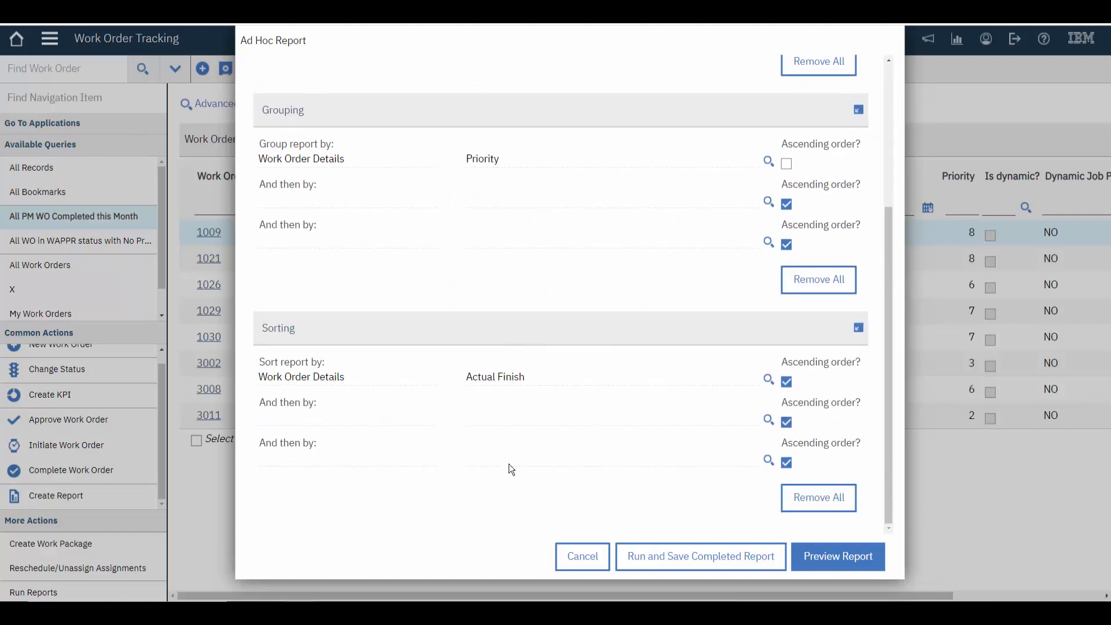
left_click(768, 420)
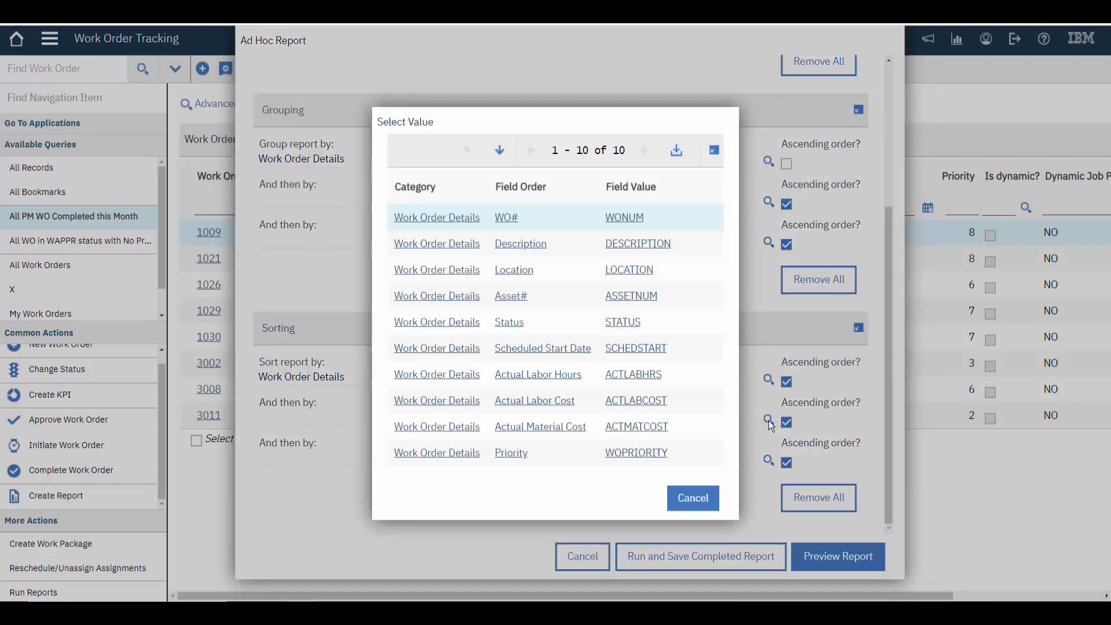
left_click(559, 349)
scroll(641, 313, "up", 4)
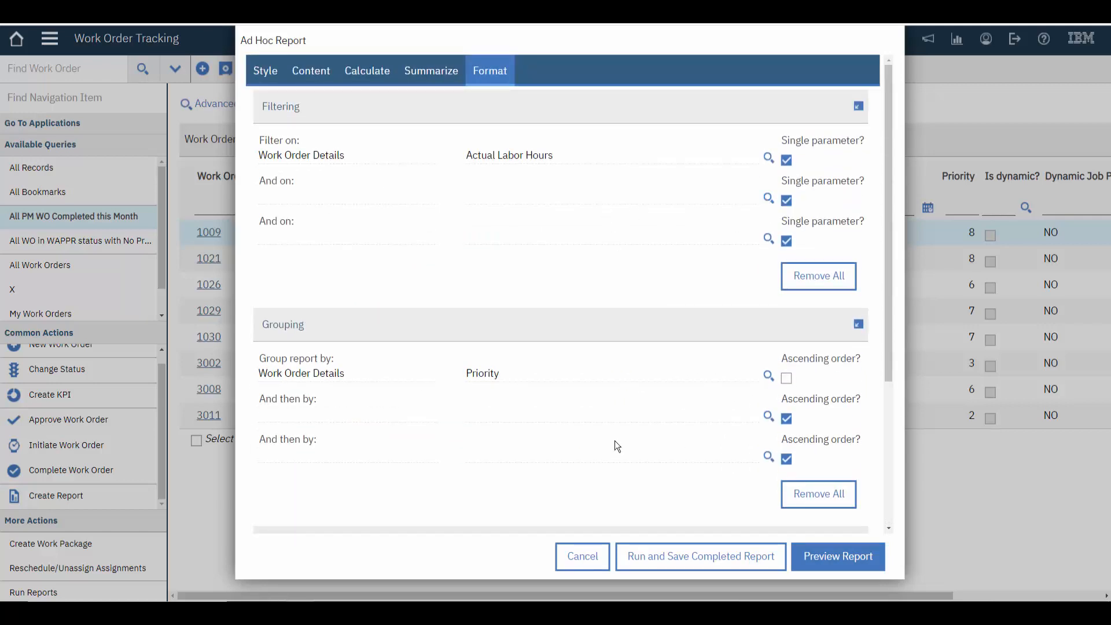
Retitle the report "PM WOs Complete this month (2020)" and run and save it as a new report
left_click(264, 72)
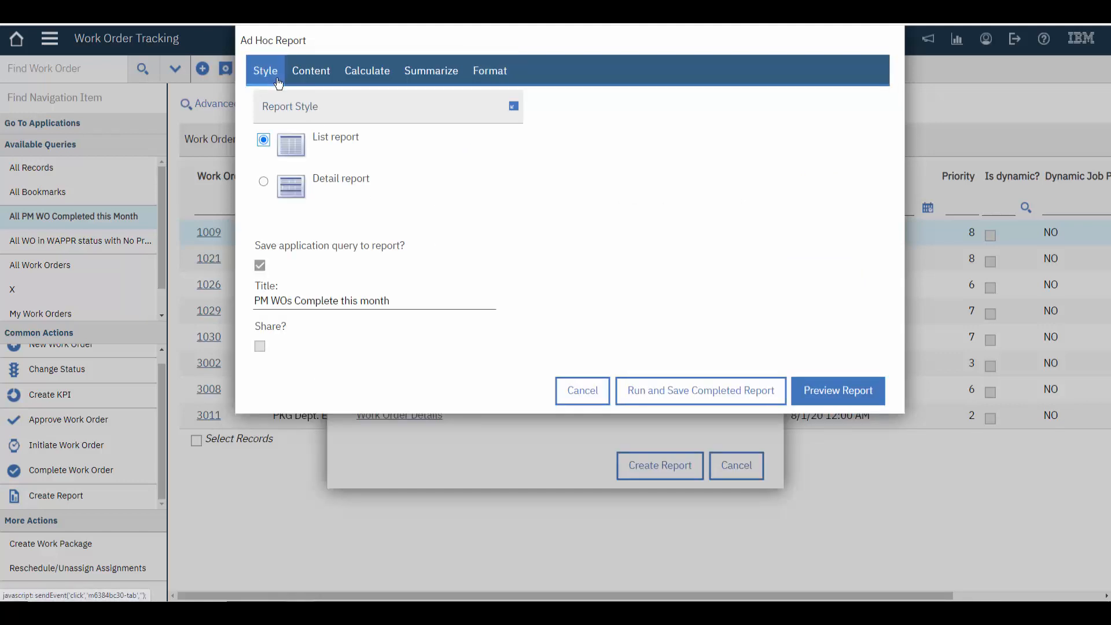
left_click(407, 302)
type("(")
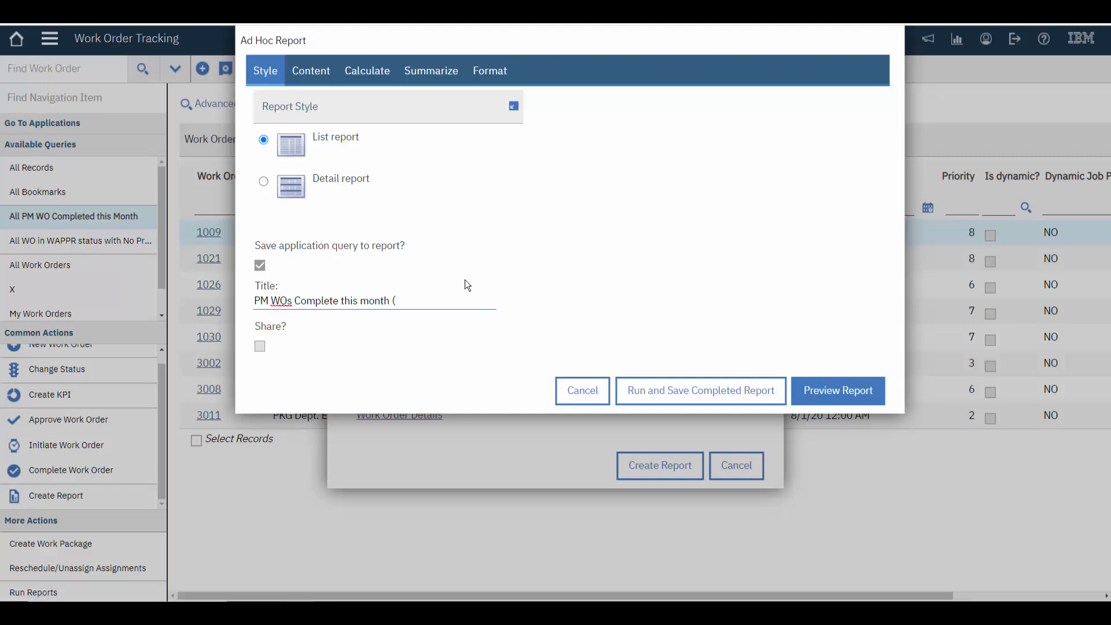
type("2020)")
left_click(702, 395)
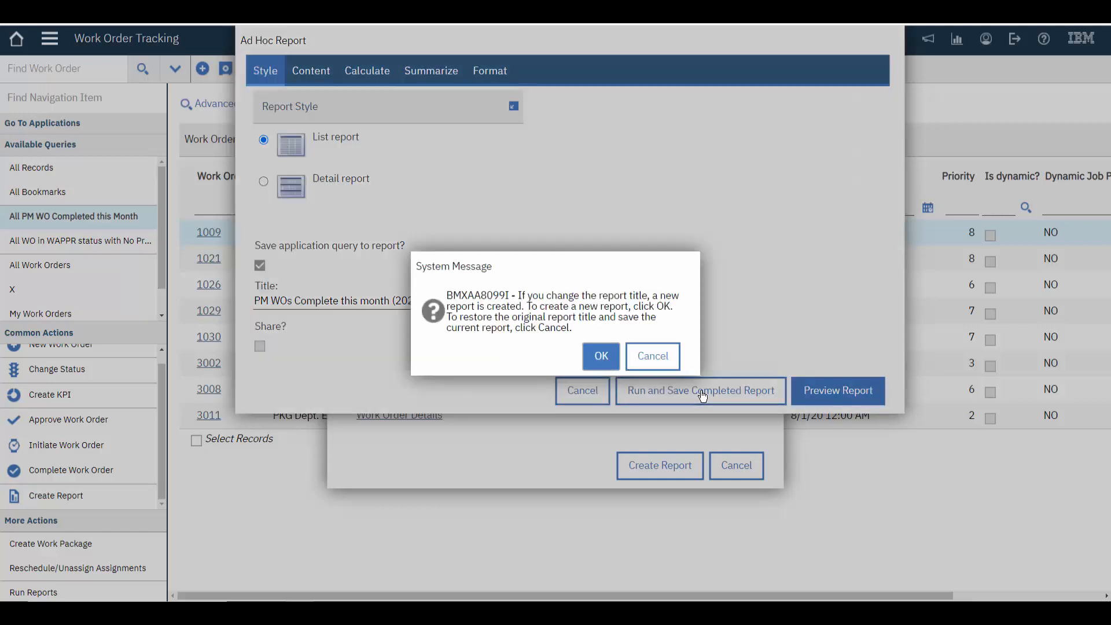
left_click(603, 363)
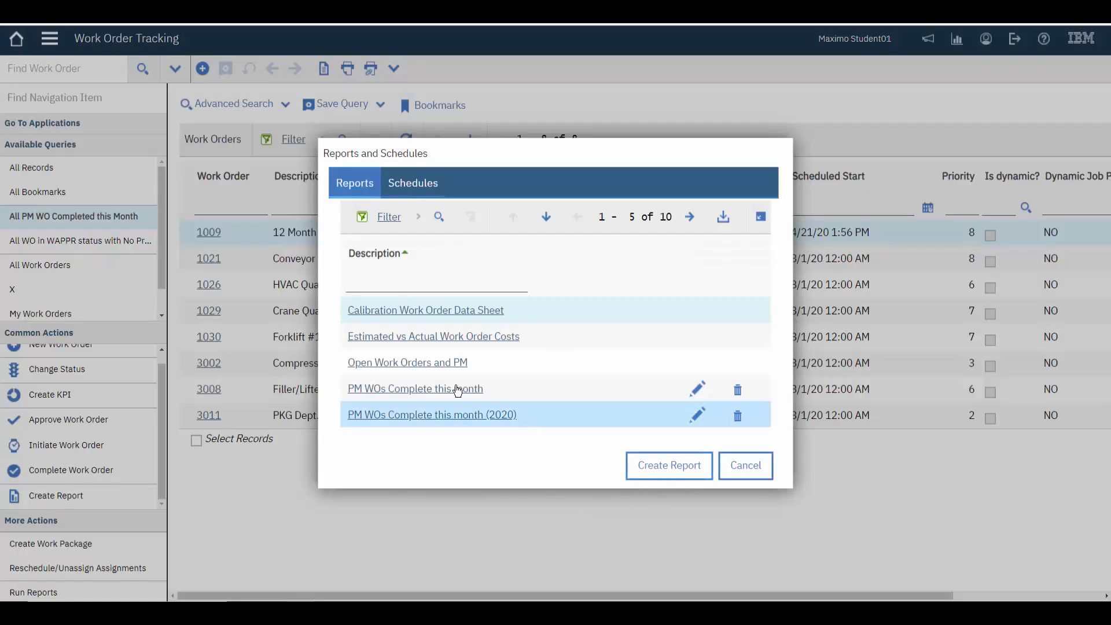
Delete the original "PM WOs Complete this month" report from the report list
left_click(745, 393)
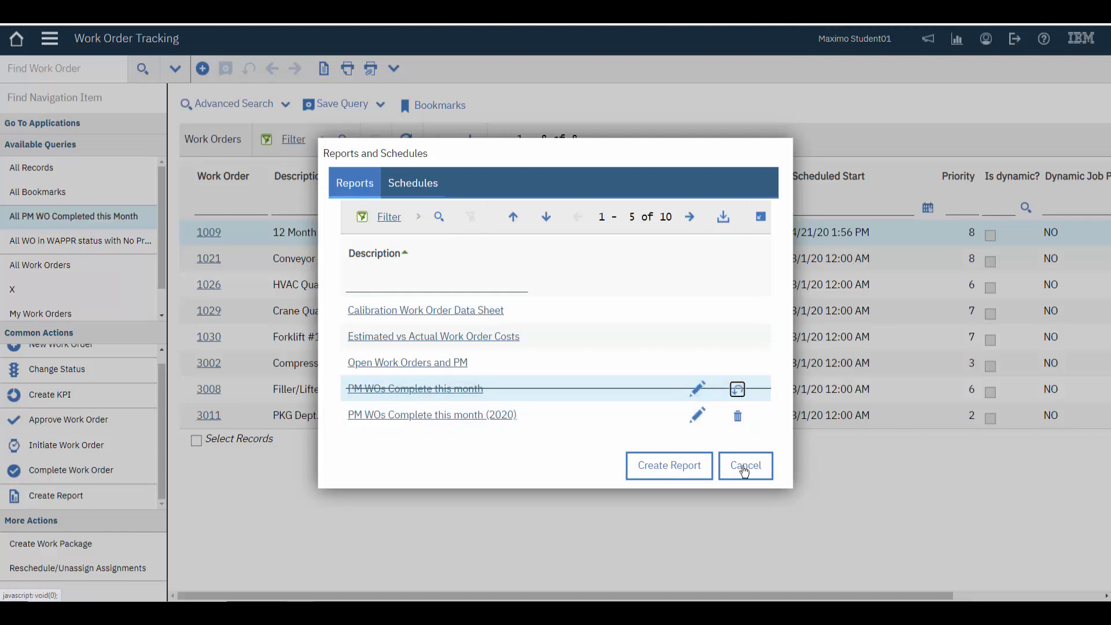
left_click(744, 469)
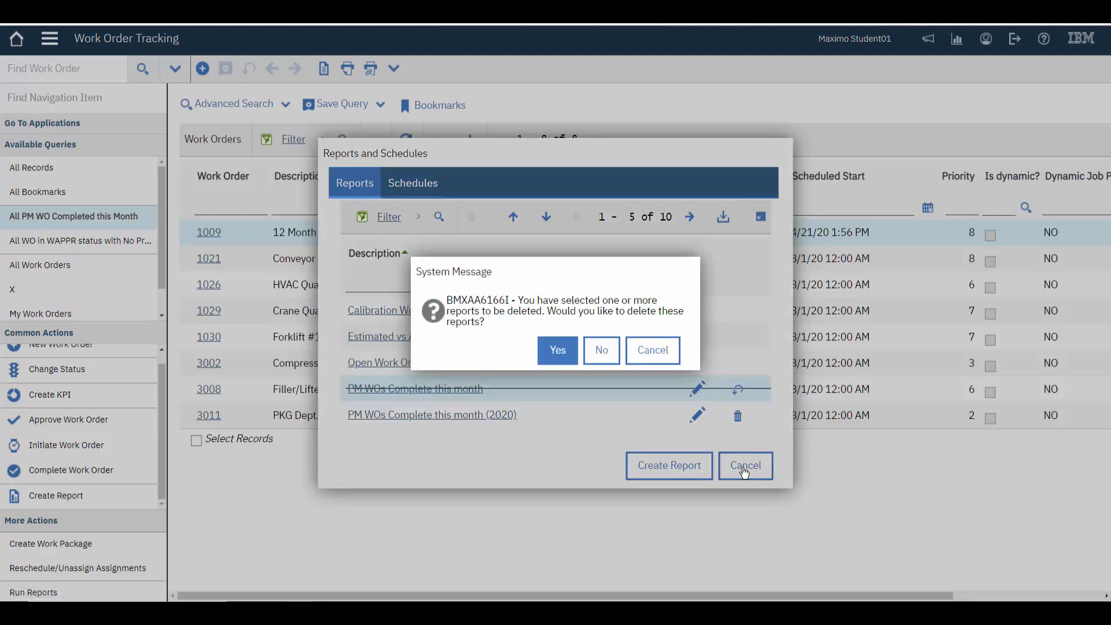
left_click(557, 350)
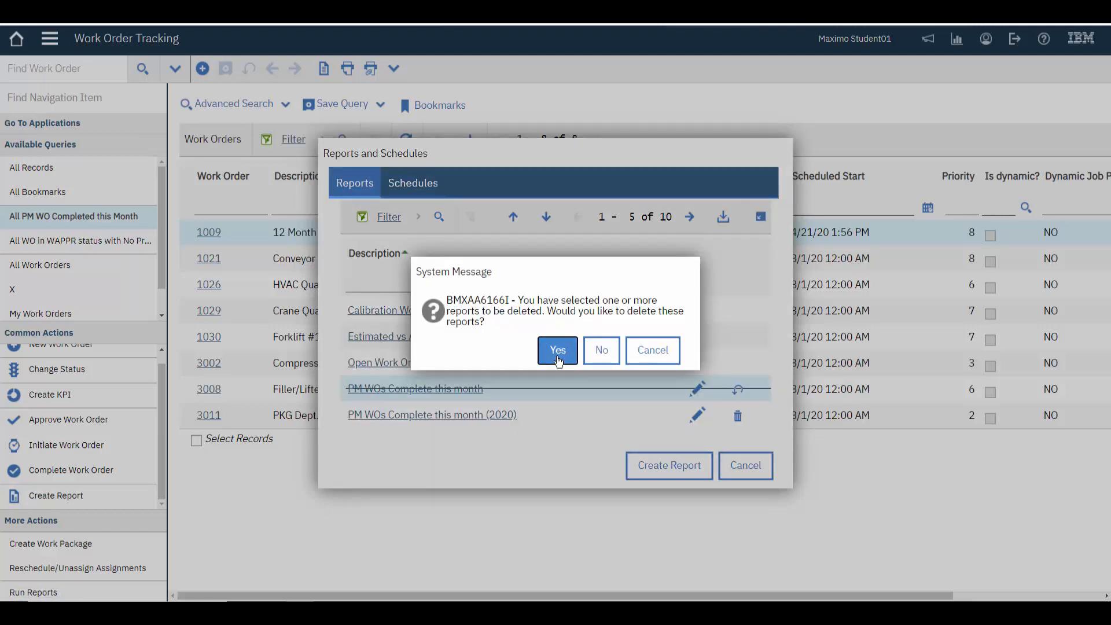